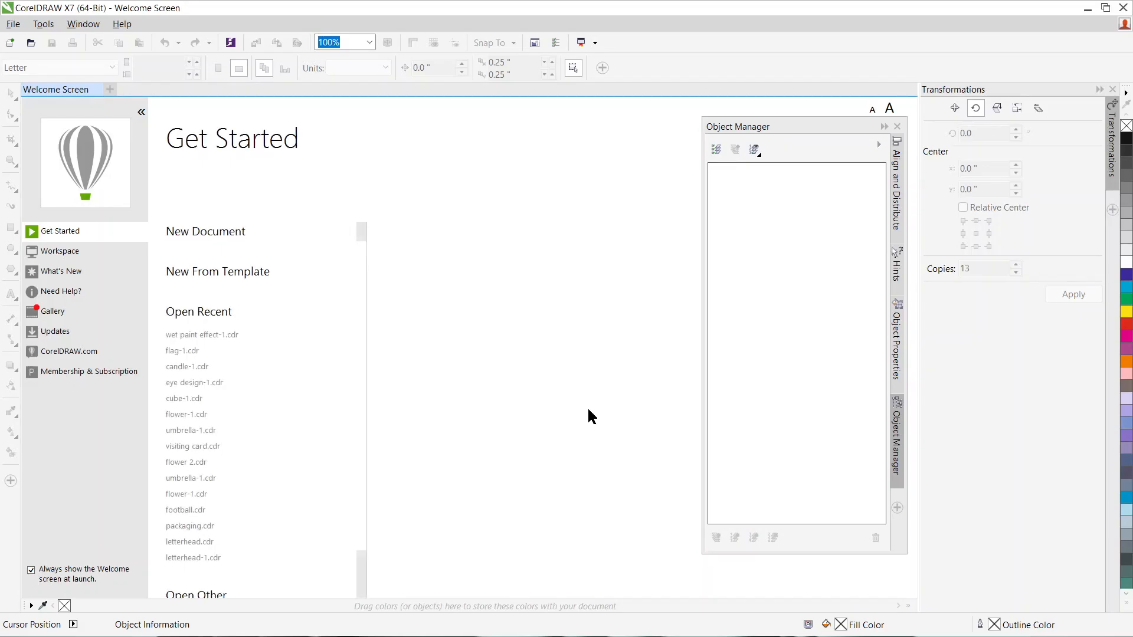
Step: Create a new portrait A4 document and add the artistic text FLOWER on the upper part of the page
{"action": "left_click", "coordinate": [227, 236]}
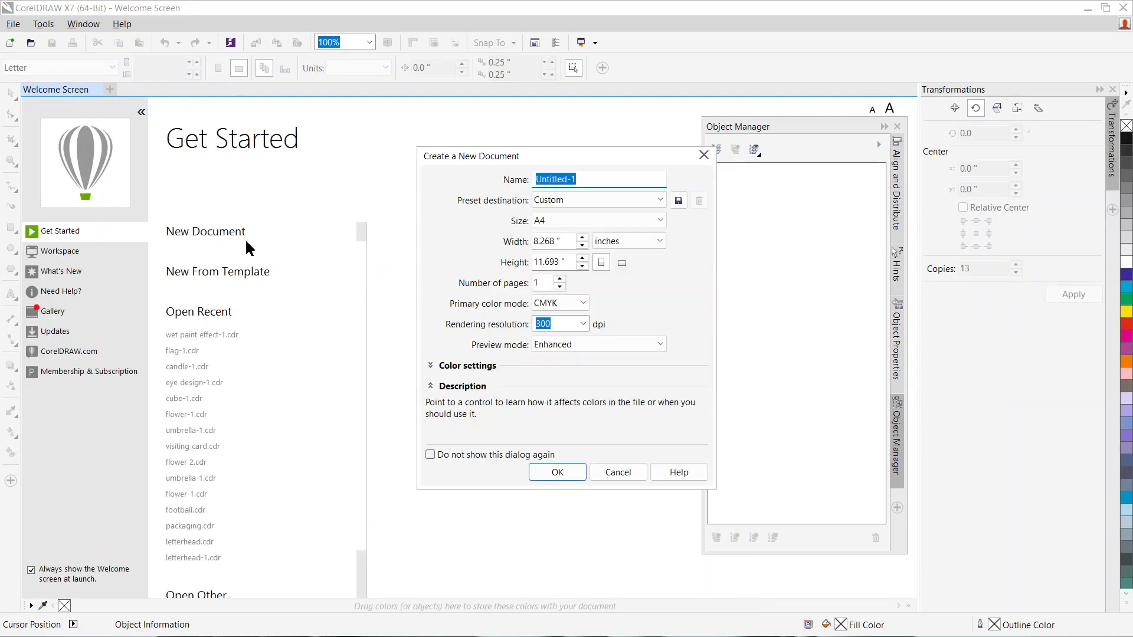
{"action": "left_click", "coordinate": [554, 474]}
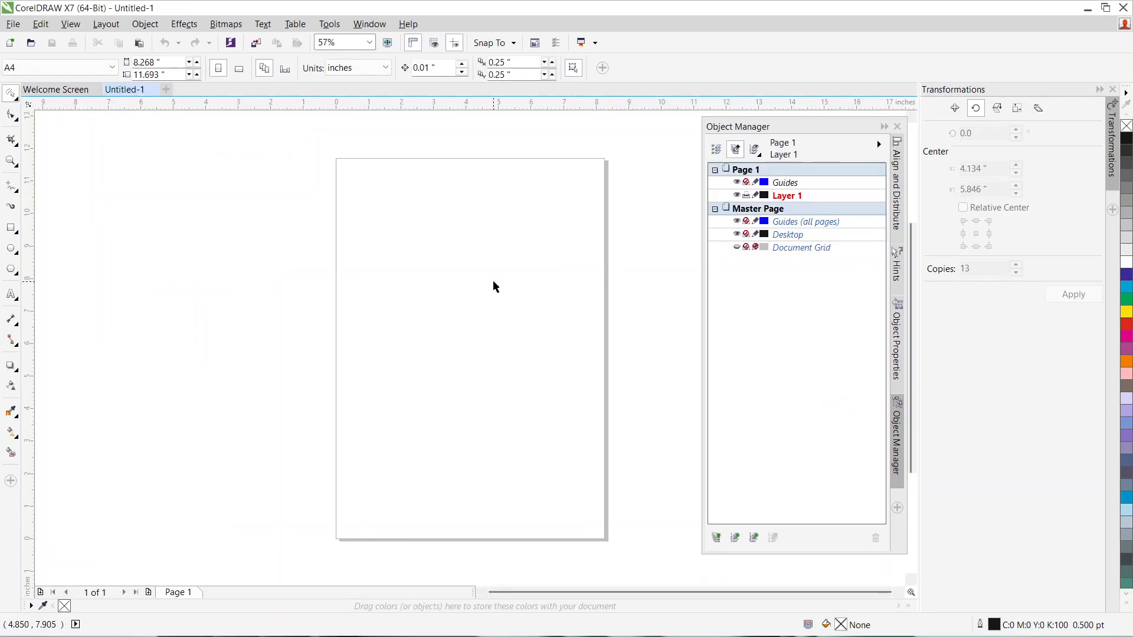
{"action": "left_click", "coordinate": [11, 295]}
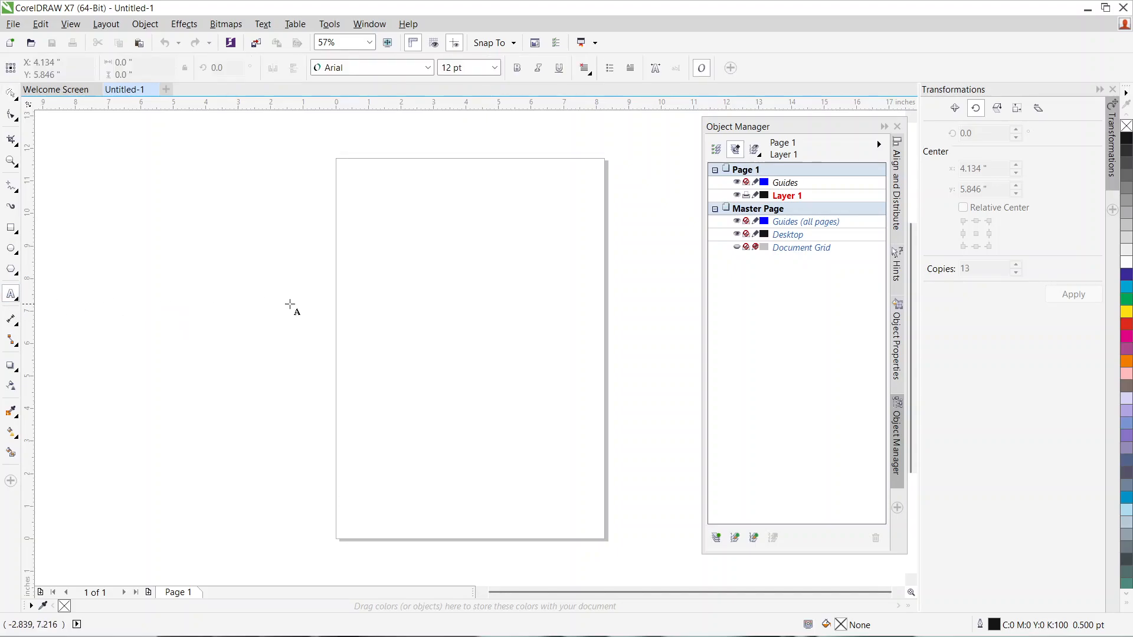
{"action": "left_click", "coordinate": [394, 260]}
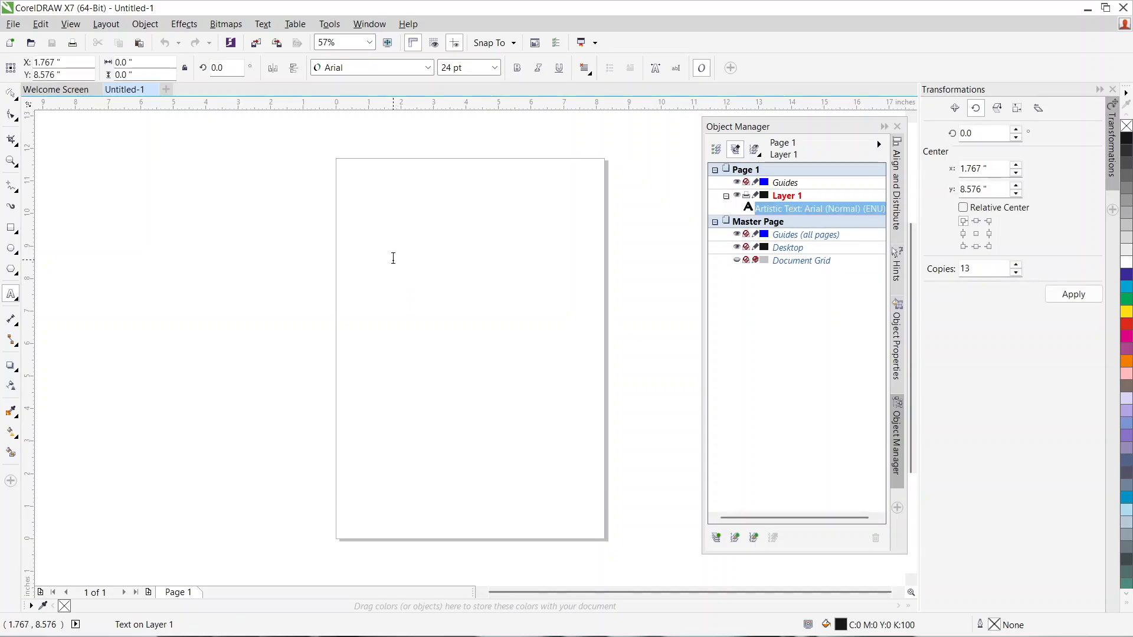
{"action": "type", "text": "a"}
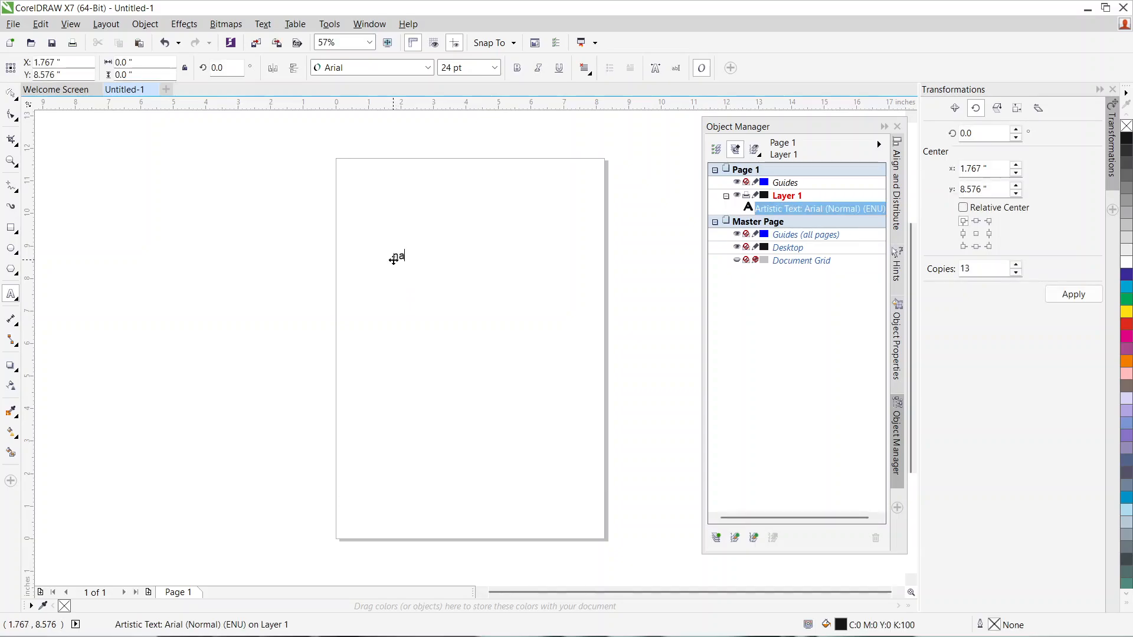
{"action": "type", "text": "ature"}
{"action": "key", "text": "ctrl+space"}
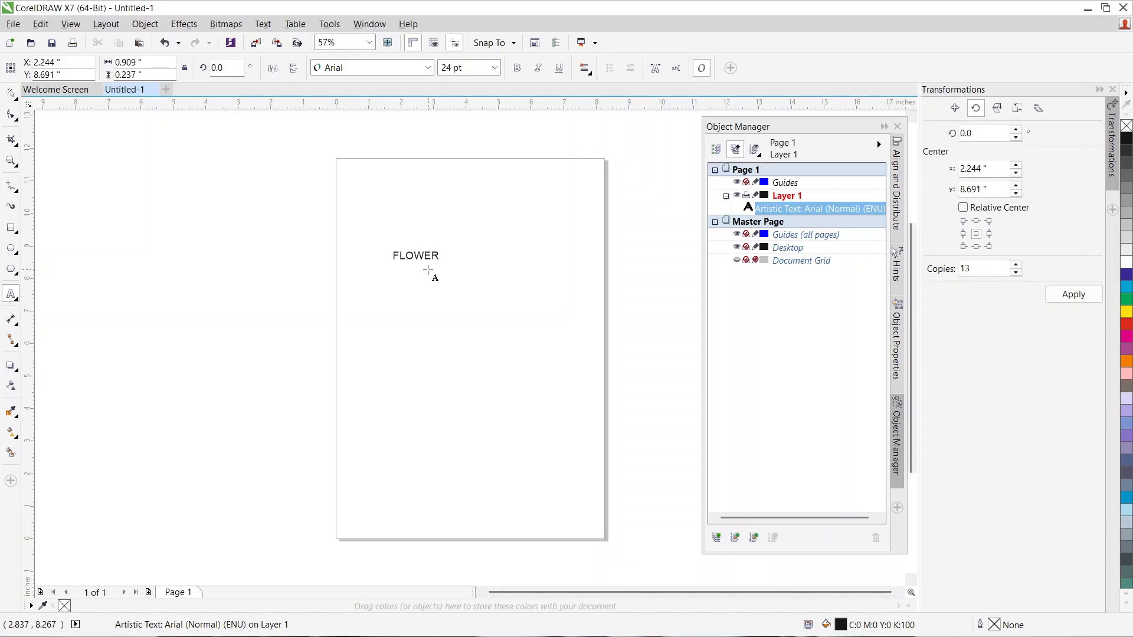
Step: Set the FLOWER text to 72 pt and change its font to Bernard MT Condensed
{"action": "left_click", "coordinate": [10, 93]}
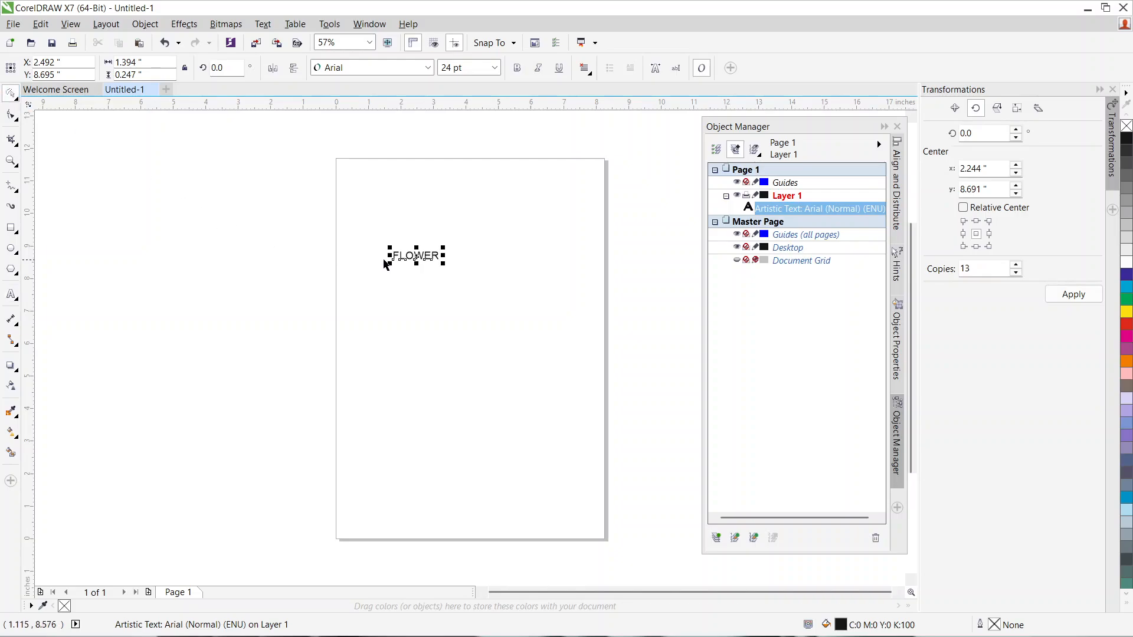
{"action": "left_click", "coordinate": [494, 68]}
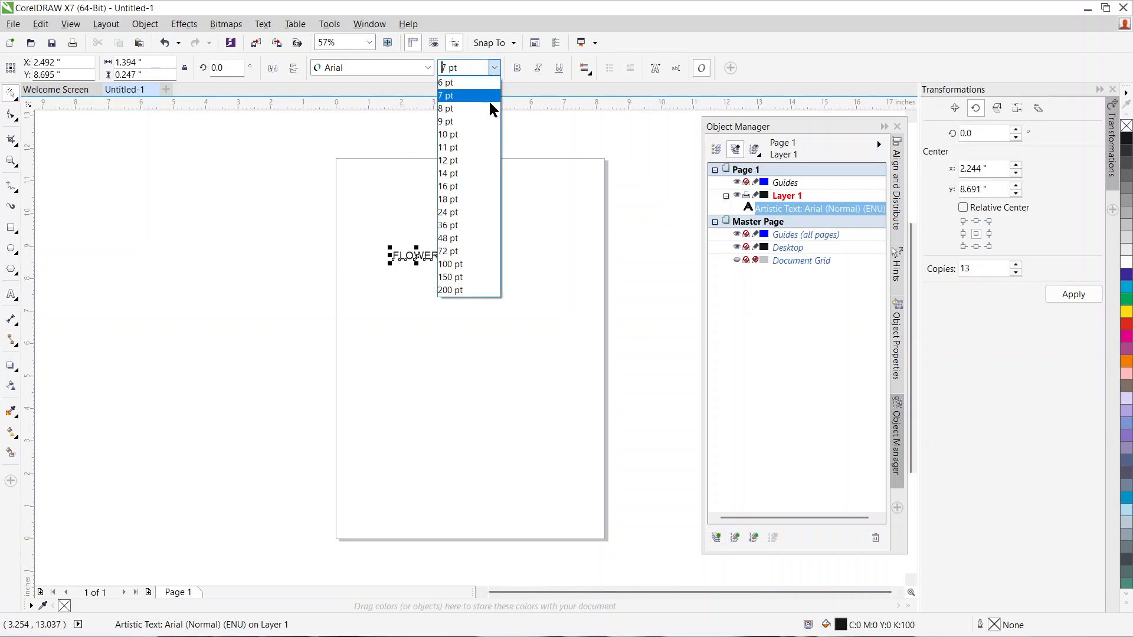
{"action": "left_click", "coordinate": [462, 252]}
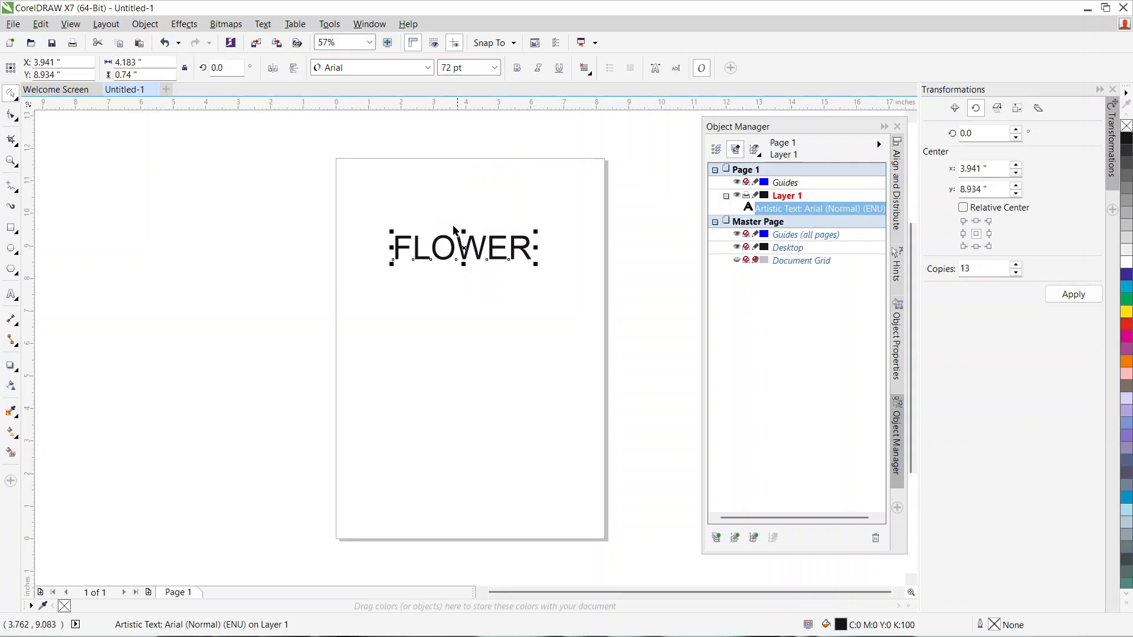
{"action": "left_click", "coordinate": [427, 68]}
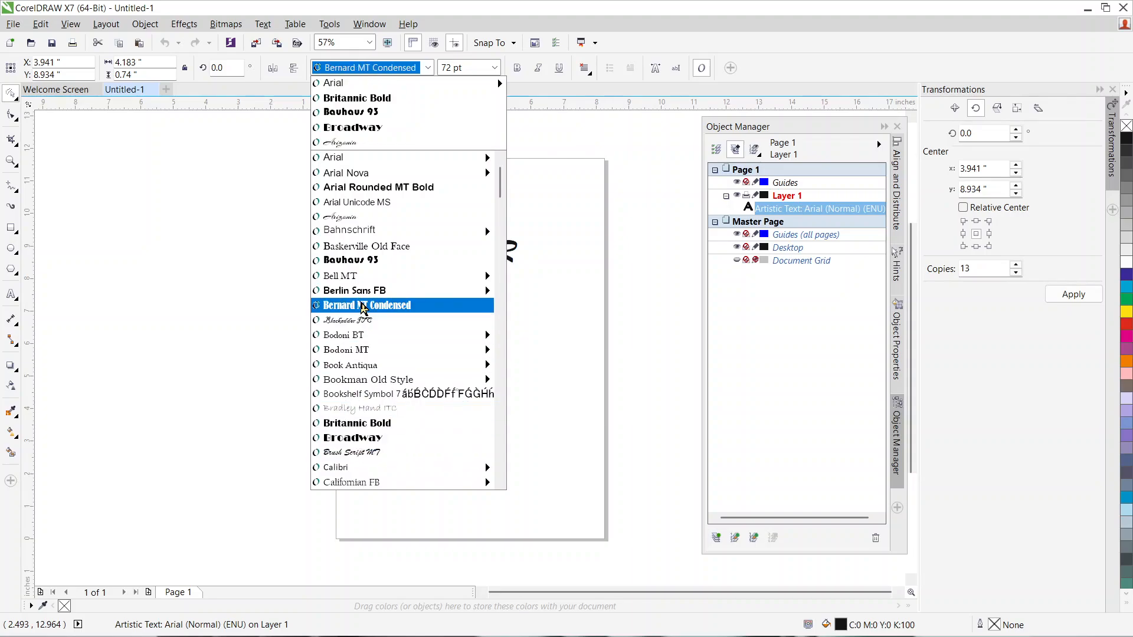
{"action": "left_click", "coordinate": [363, 308]}
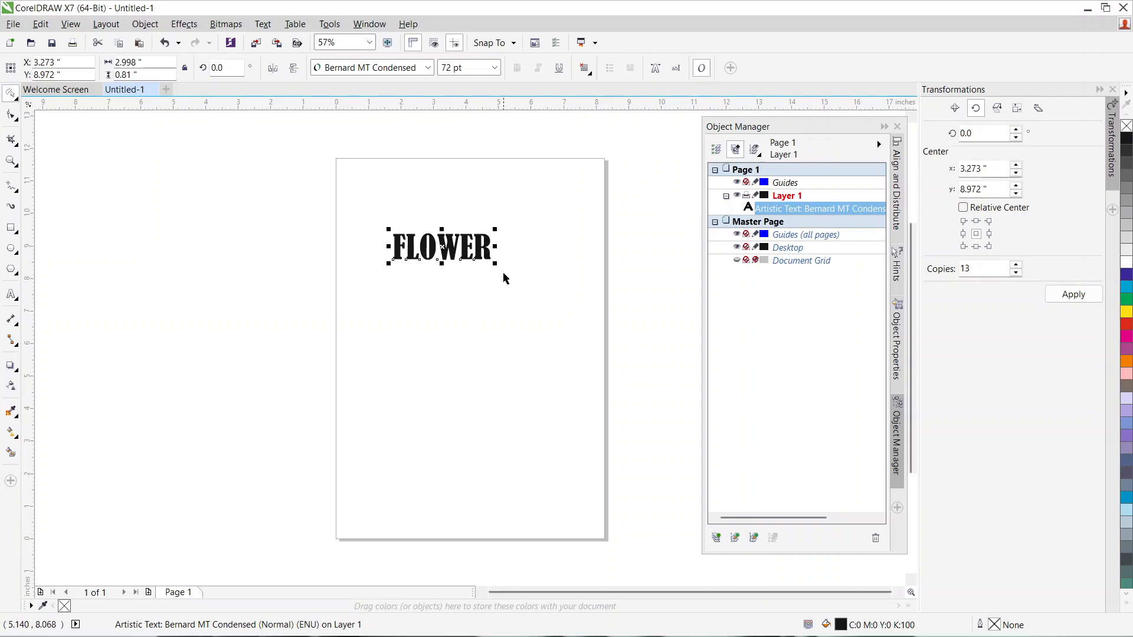
Step: Enlarge the FLOWER text proportionally to about 6.02 inches wide and center it roughly across the upper page
{"action": "left_click_drag", "start_coordinate": [495, 267], "coordinate": [544, 308]}
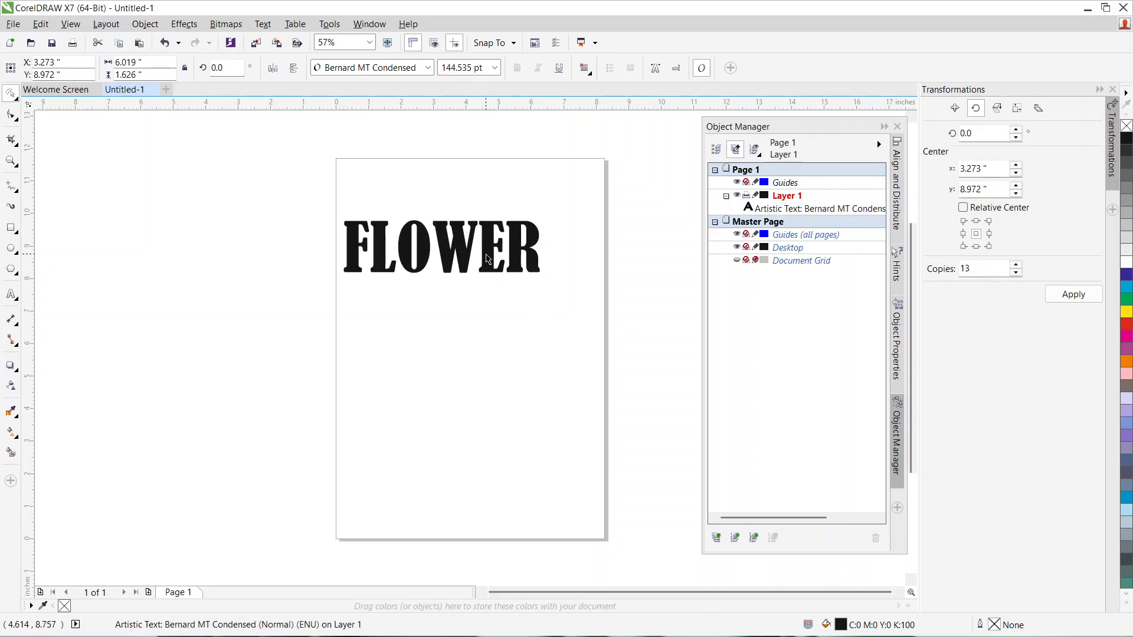
{"action": "left_click_drag", "start_coordinate": [471, 241], "coordinate": [467, 270]}
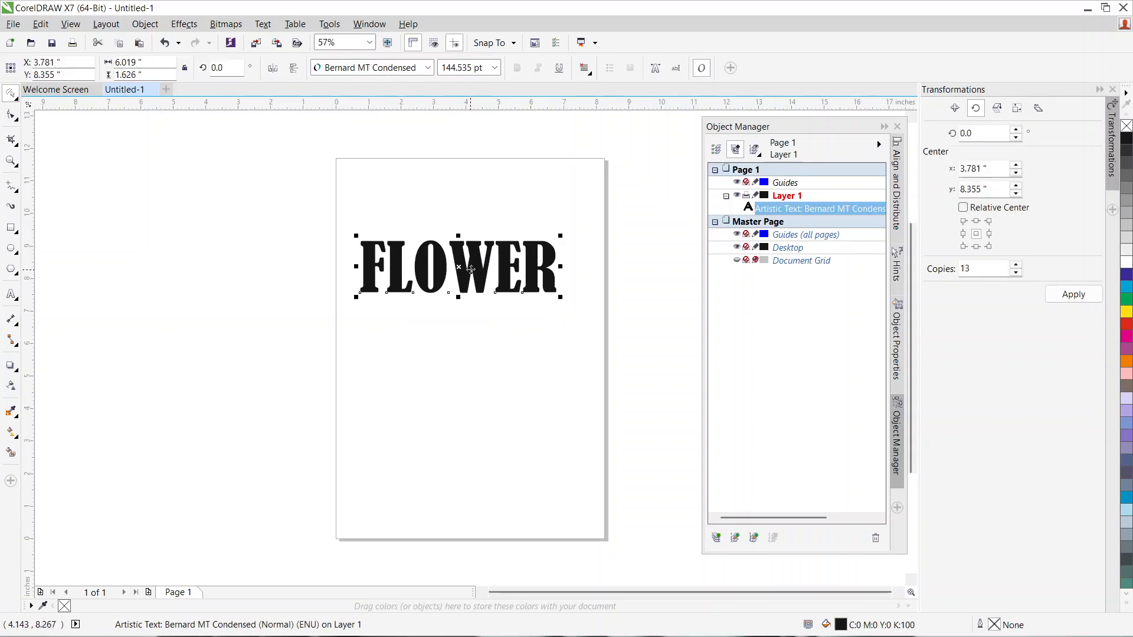
{"action": "left_click", "coordinate": [461, 266]}
Step: Convert the FLOWER text to a 300 dpi CMYK bitmap with anti-aliasing and a transparent background
{"action": "left_click", "coordinate": [233, 25]}
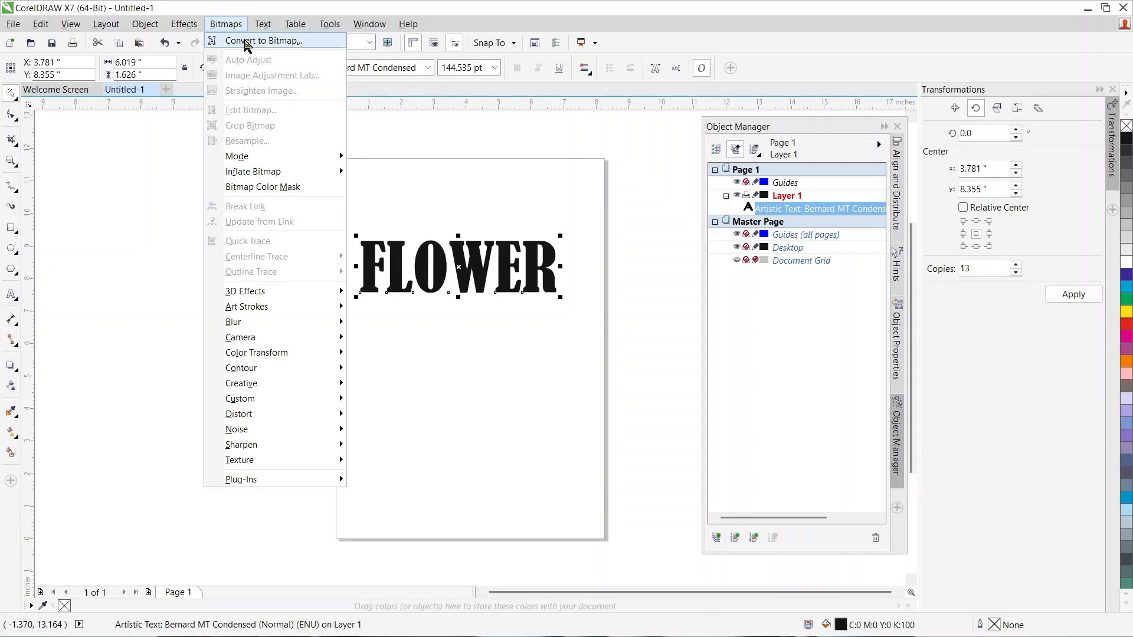
{"action": "left_click", "coordinate": [247, 41]}
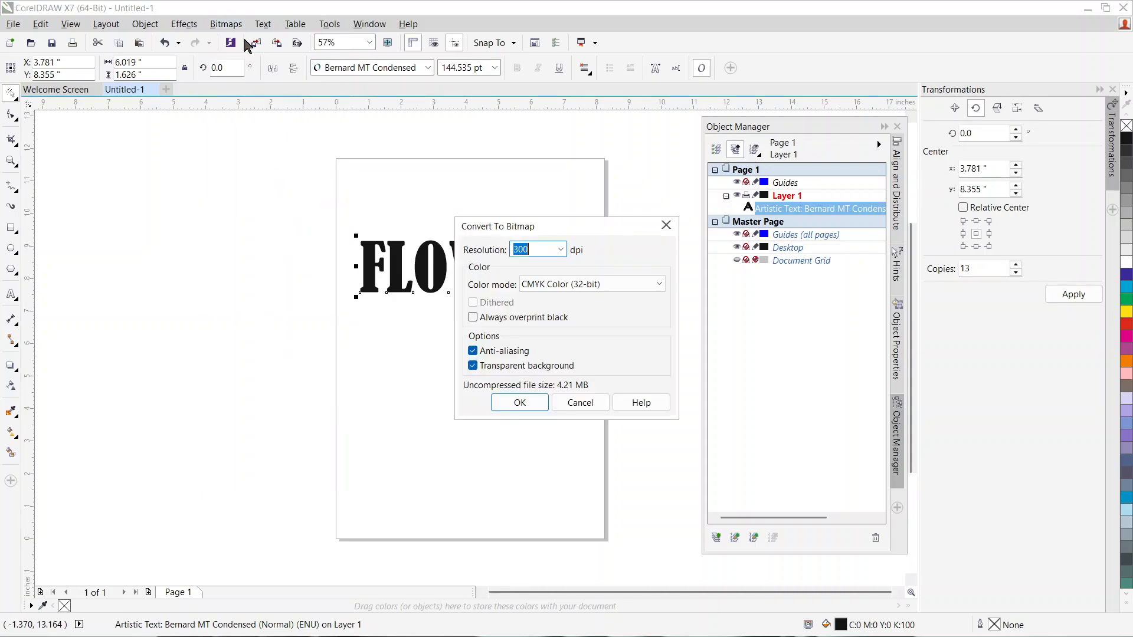
{"action": "left_click", "coordinate": [525, 403]}
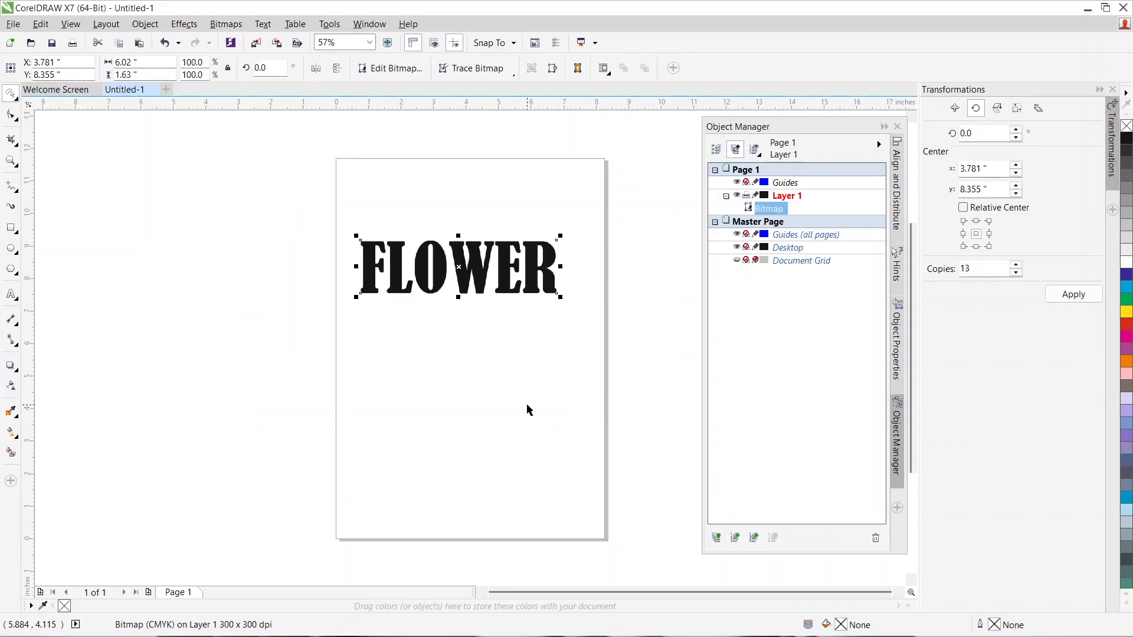
Step: Apply the Wet Paint distortion to the FLOWER bitmap with wetness 50 and percent 100
{"action": "left_click", "coordinate": [227, 25]}
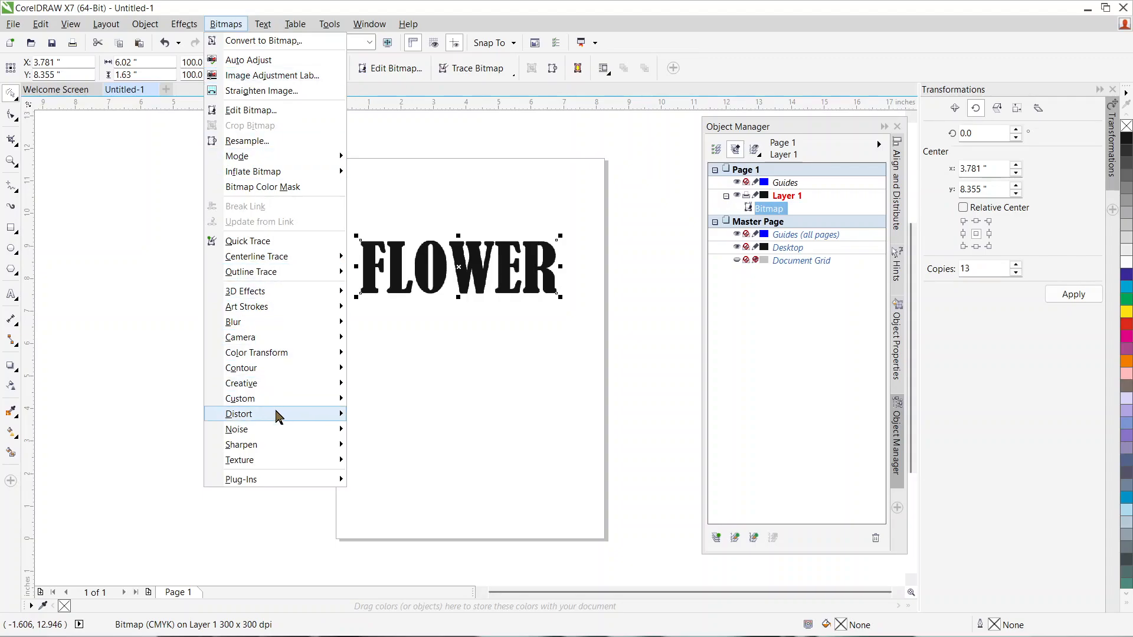
{"action": "mouse_move", "coordinate": [274, 448]}
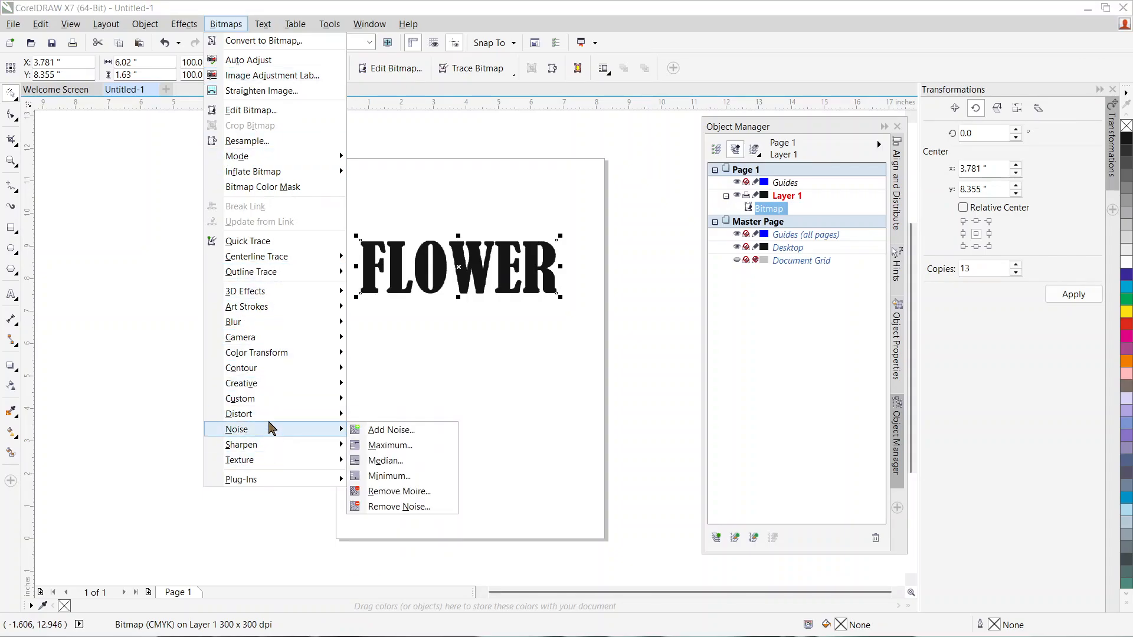
{"action": "mouse_move", "coordinate": [266, 413]}
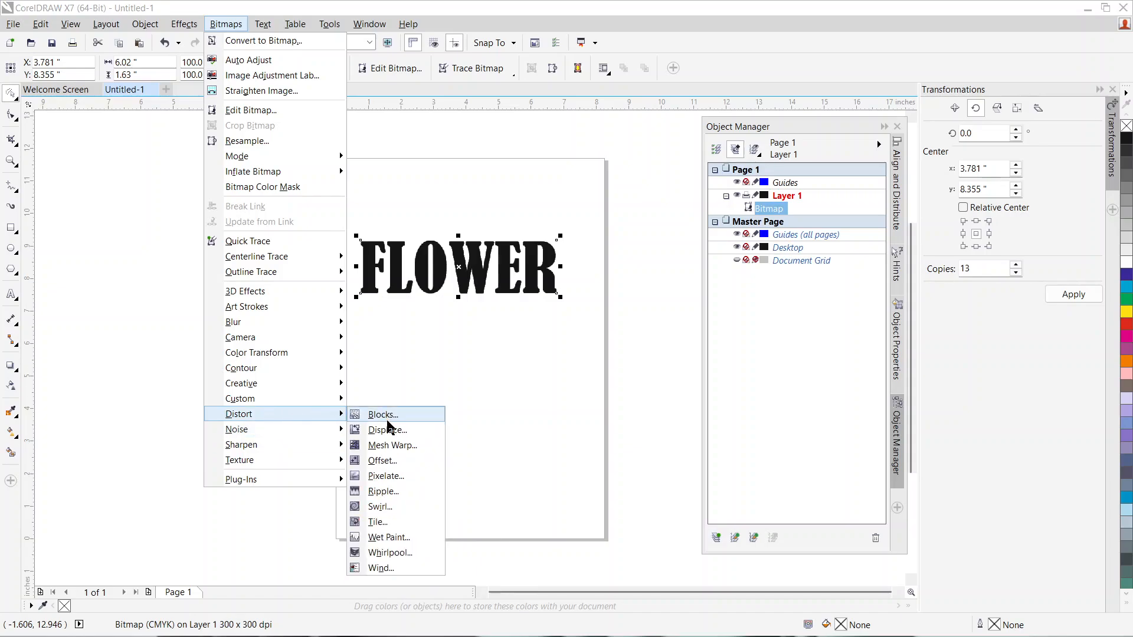
{"action": "left_click", "coordinate": [389, 537]}
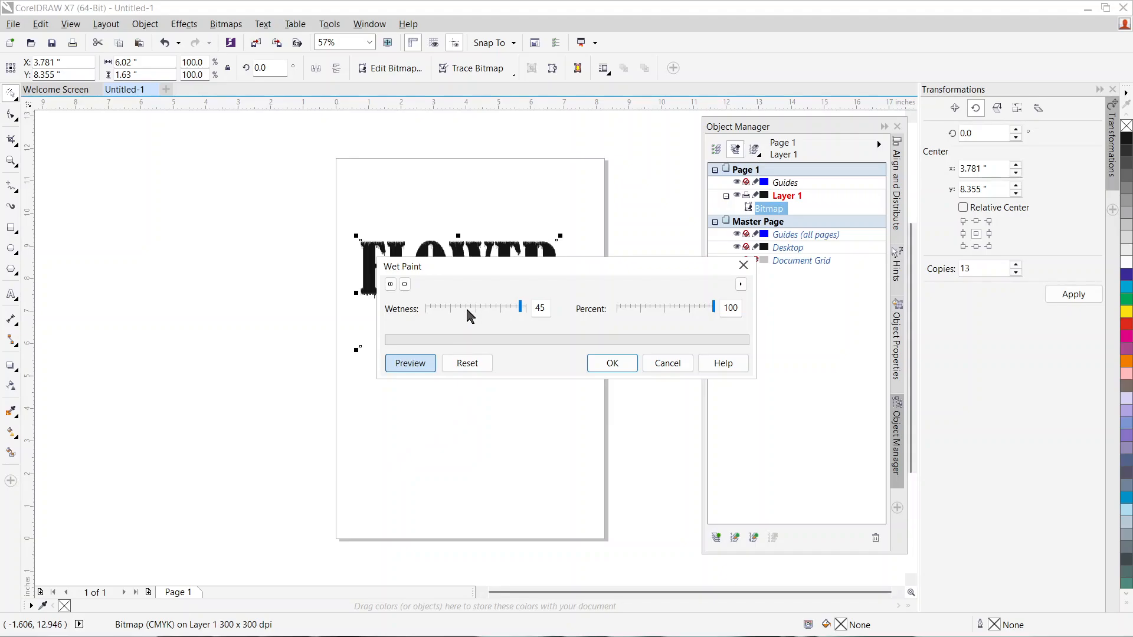
{"action": "left_click_drag", "start_coordinate": [519, 311], "coordinate": [529, 313]}
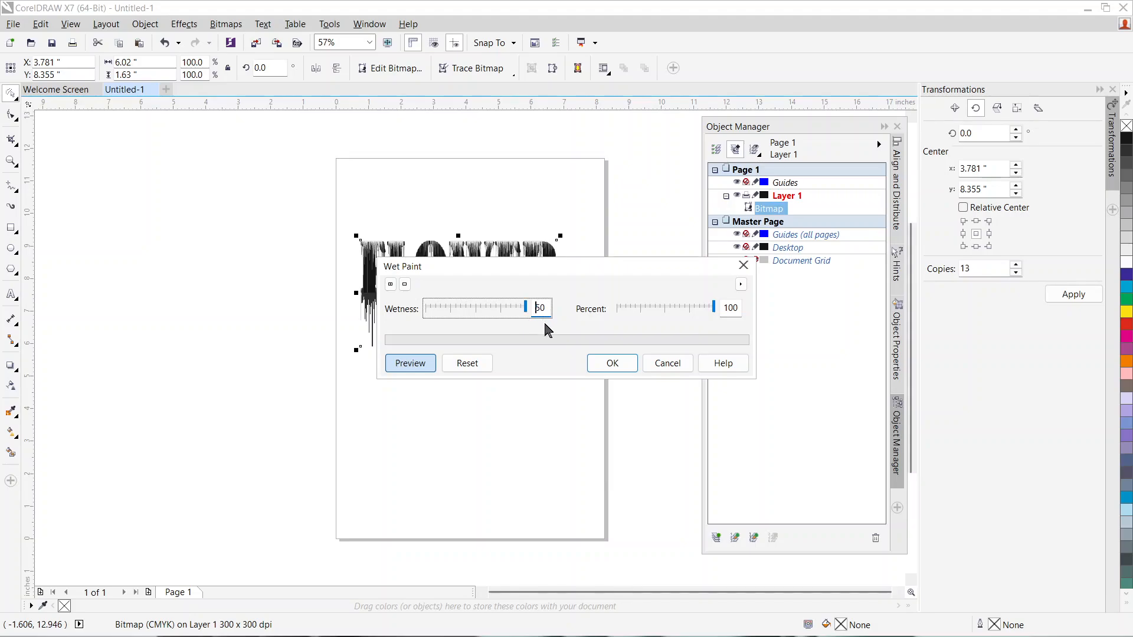
{"action": "left_click", "coordinate": [607, 369]}
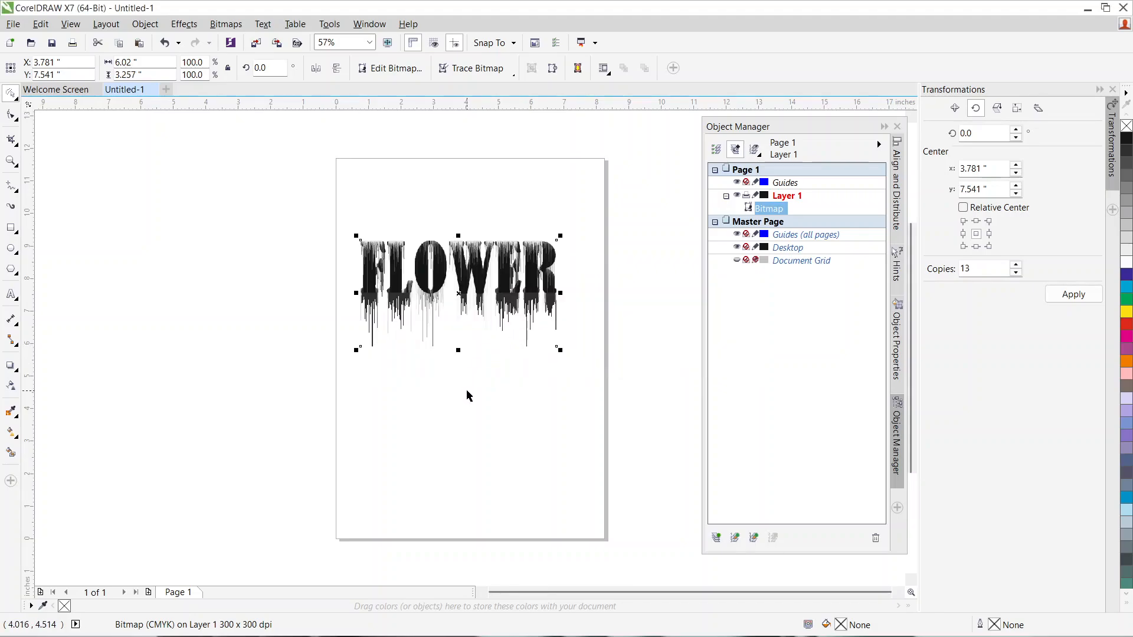
Step: Move the dripping FLOWER bitmap so its center sits at about X 4.45, Y 7.34 inches
{"action": "left_click", "coordinate": [466, 386]}
{"action": "left_click", "coordinate": [441, 265]}
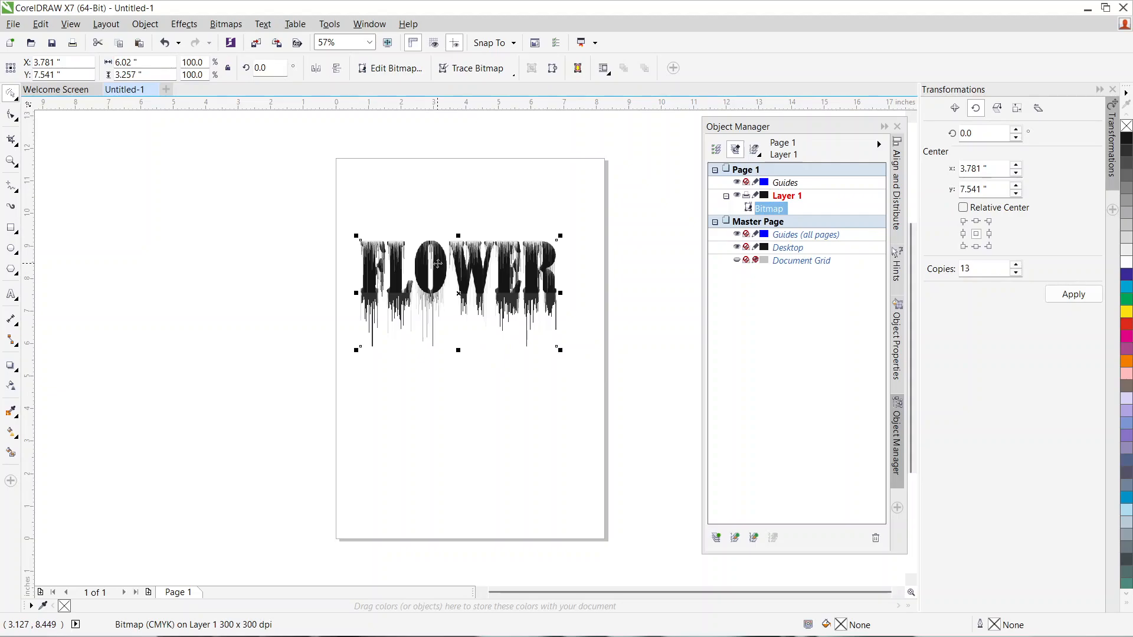
{"action": "left_click_drag", "start_coordinate": [442, 265], "coordinate": [459, 270]}
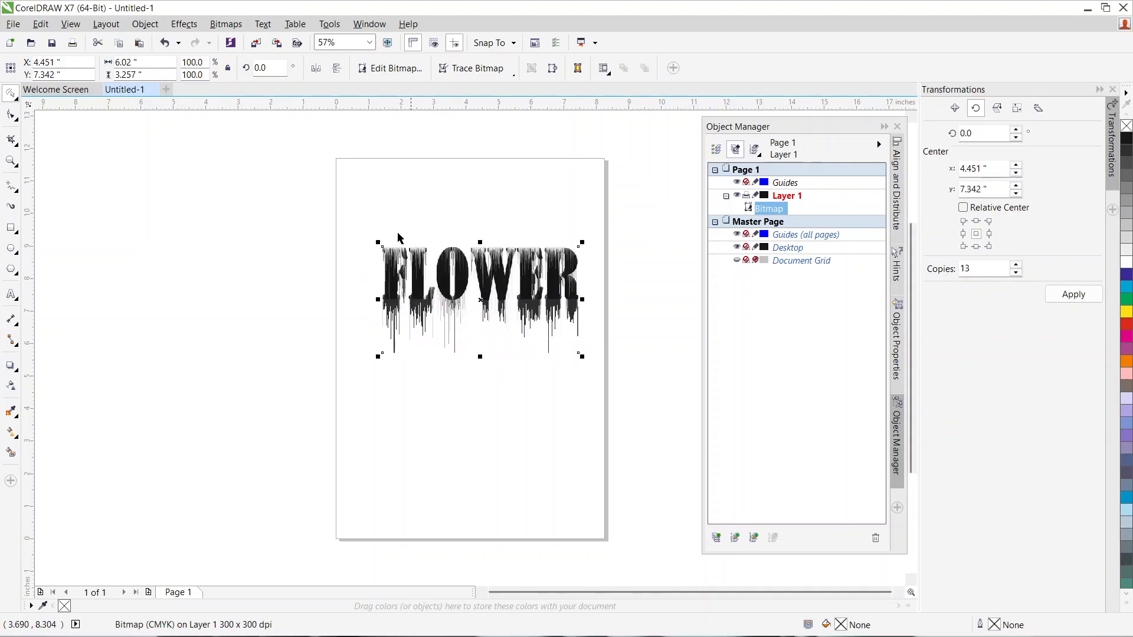
Step: Outline-trace the dripping FLOWER bitmap as line art with the background removed and the original image kept
{"action": "left_click", "coordinate": [226, 24]}
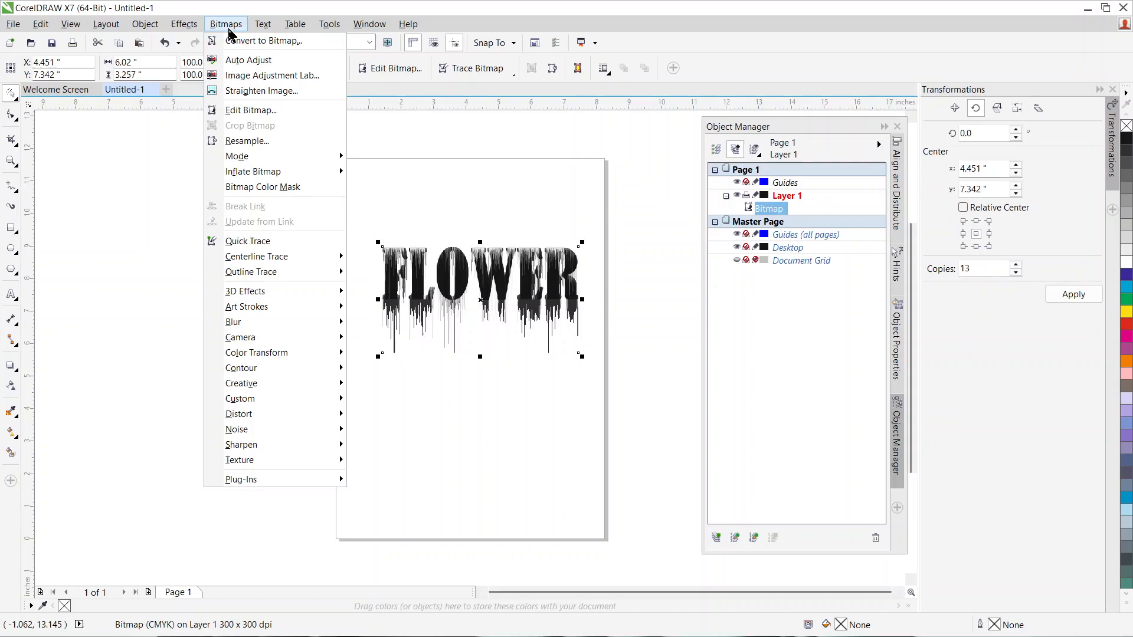
{"action": "mouse_move", "coordinate": [251, 275]}
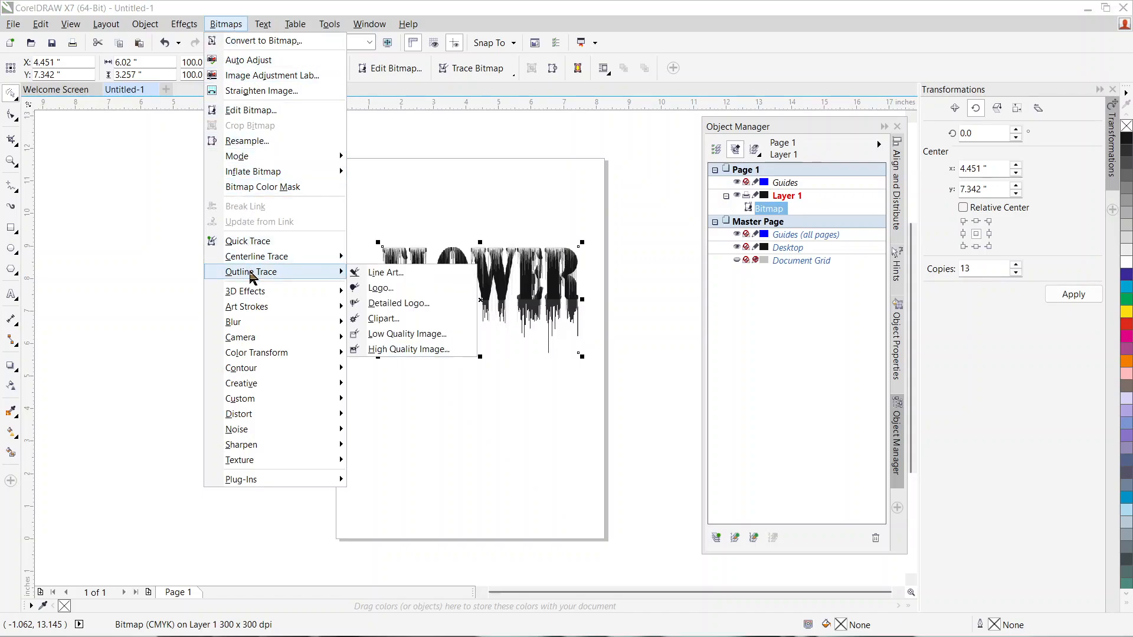
{"action": "left_click", "coordinate": [392, 275]}
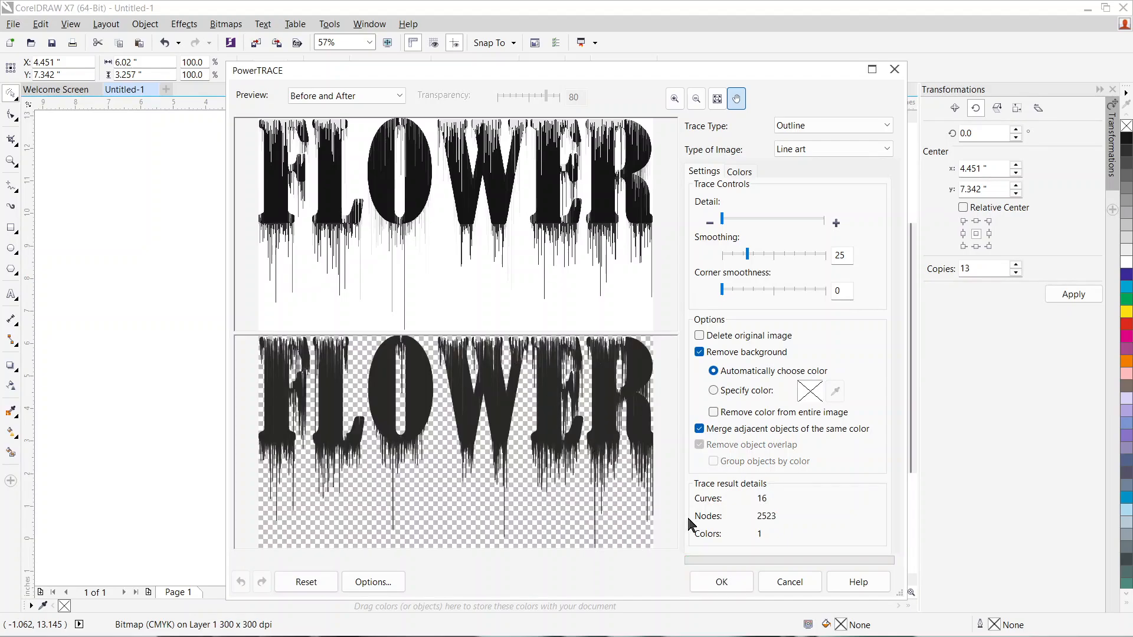
{"action": "left_click", "coordinate": [722, 582]}
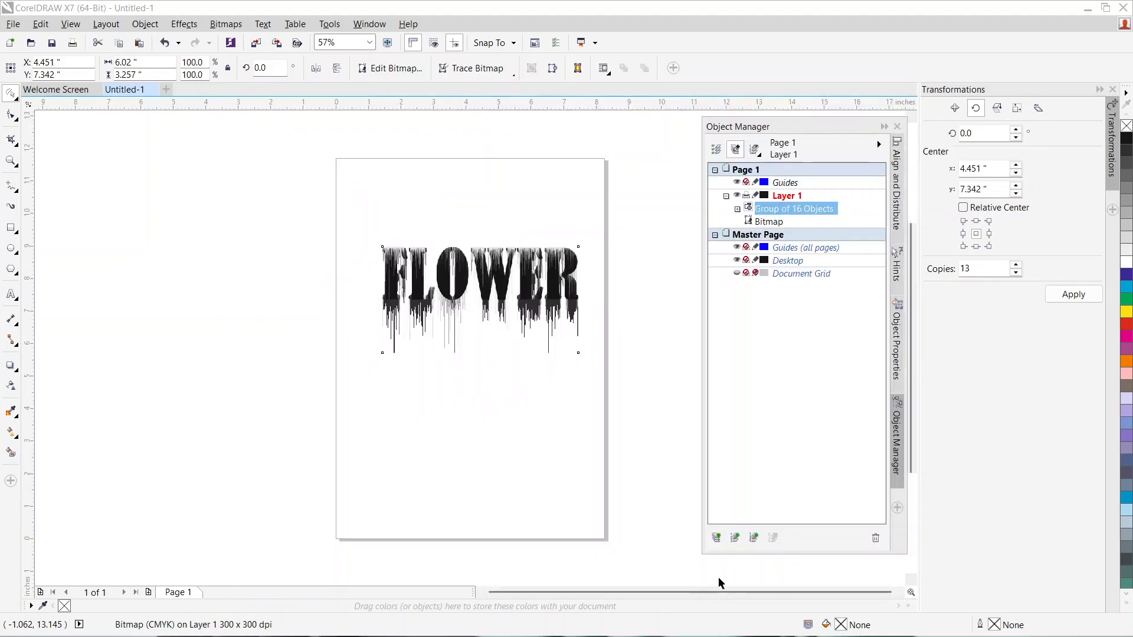
Step: Delete the original bitmap from beneath the traced group and reposition the traced lettering at about X 4.22, Y 7.86 inches
{"action": "left_click_drag", "start_coordinate": [463, 273], "coordinate": [467, 383]}
{"action": "left_click", "coordinate": [462, 279]}
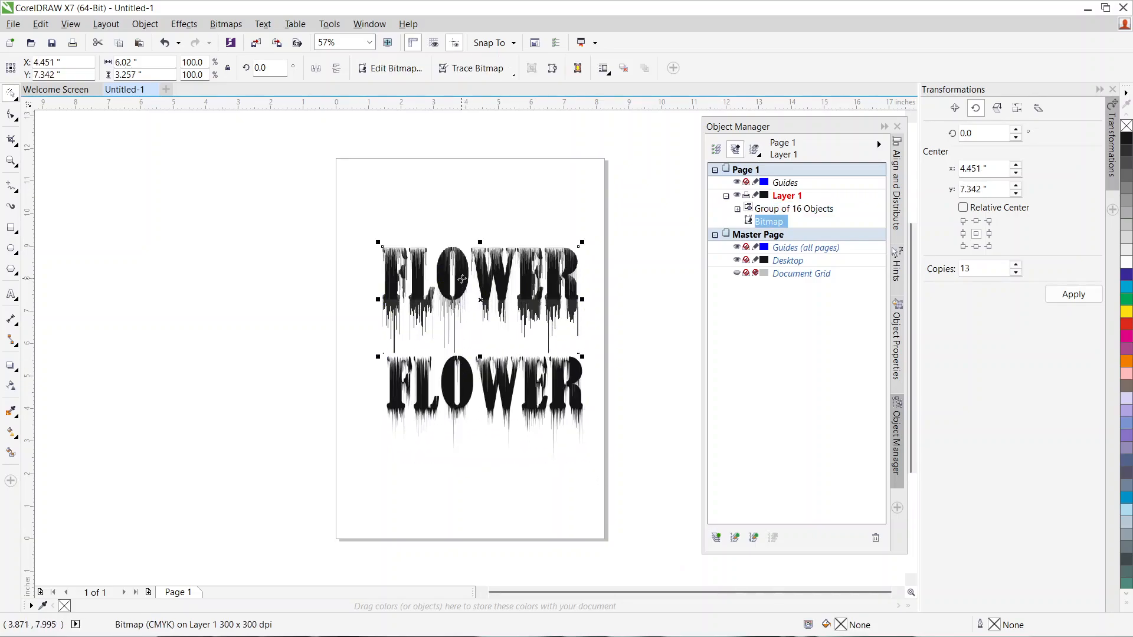
{"action": "key", "text": "Delete"}
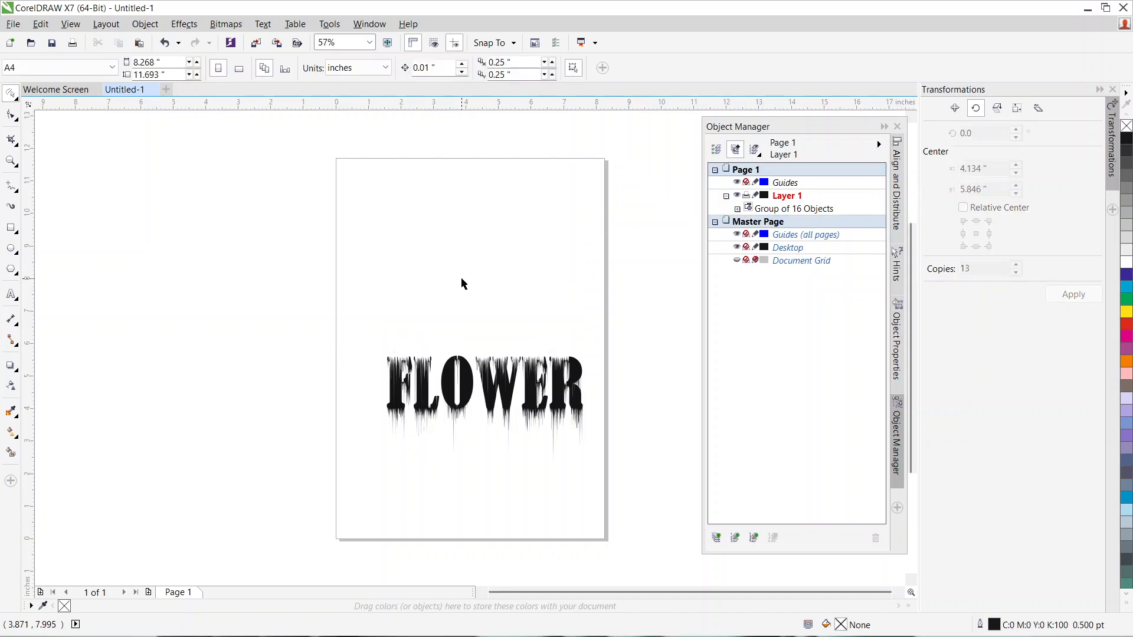
{"action": "left_click_drag", "start_coordinate": [464, 384], "coordinate": [449, 257]}
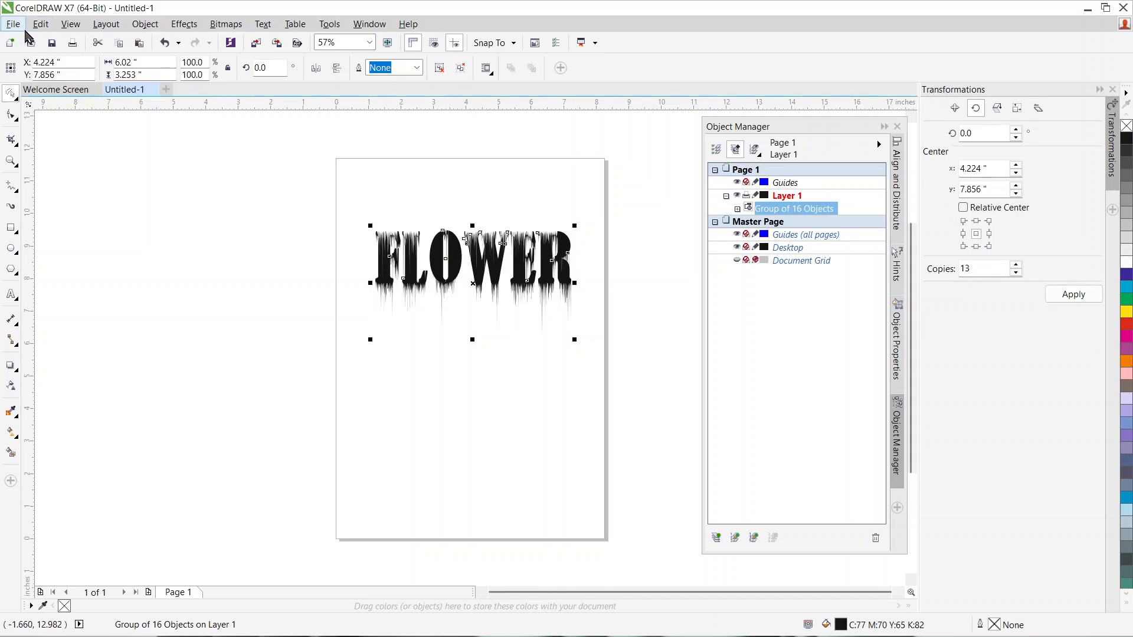
Step: Import nature .jpg and place it below the FLOWER lettering at about 6.31 by 3.96 inches
{"action": "left_click", "coordinate": [14, 24]}
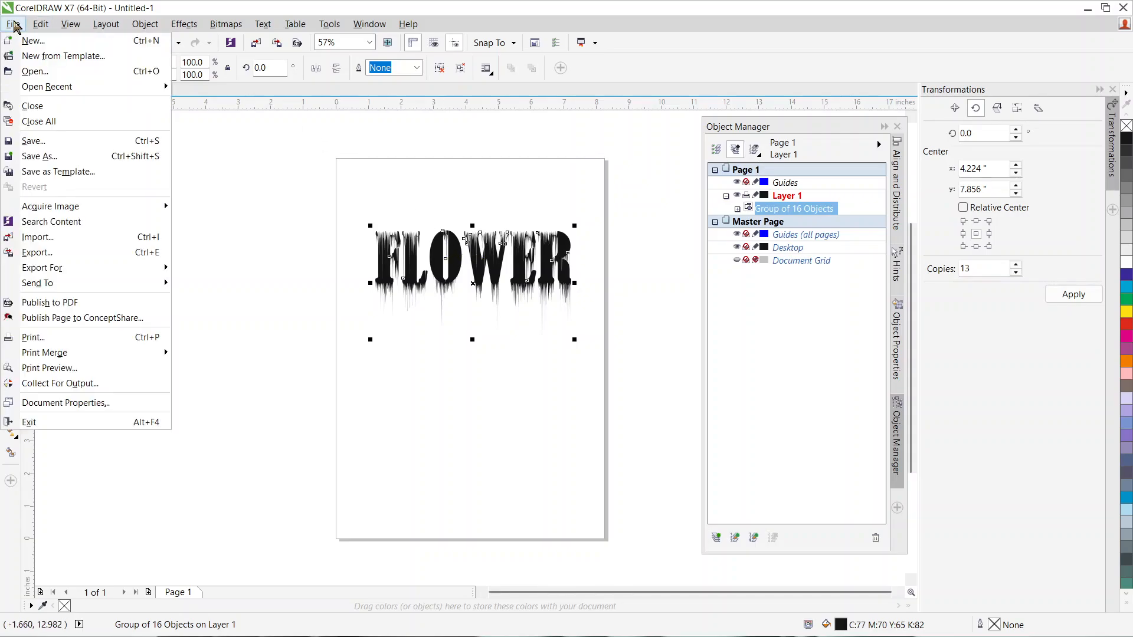
{"action": "left_click", "coordinate": [37, 237]}
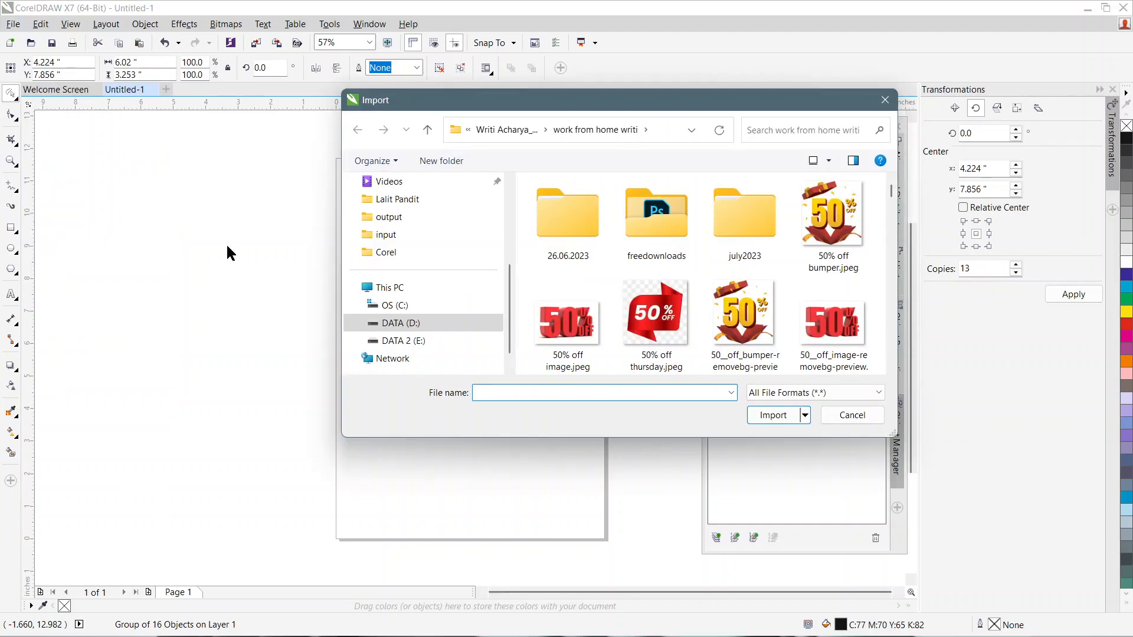
{"action": "scroll", "coordinate": [752, 278], "scroll_direction": "down", "scroll_amount": 10}
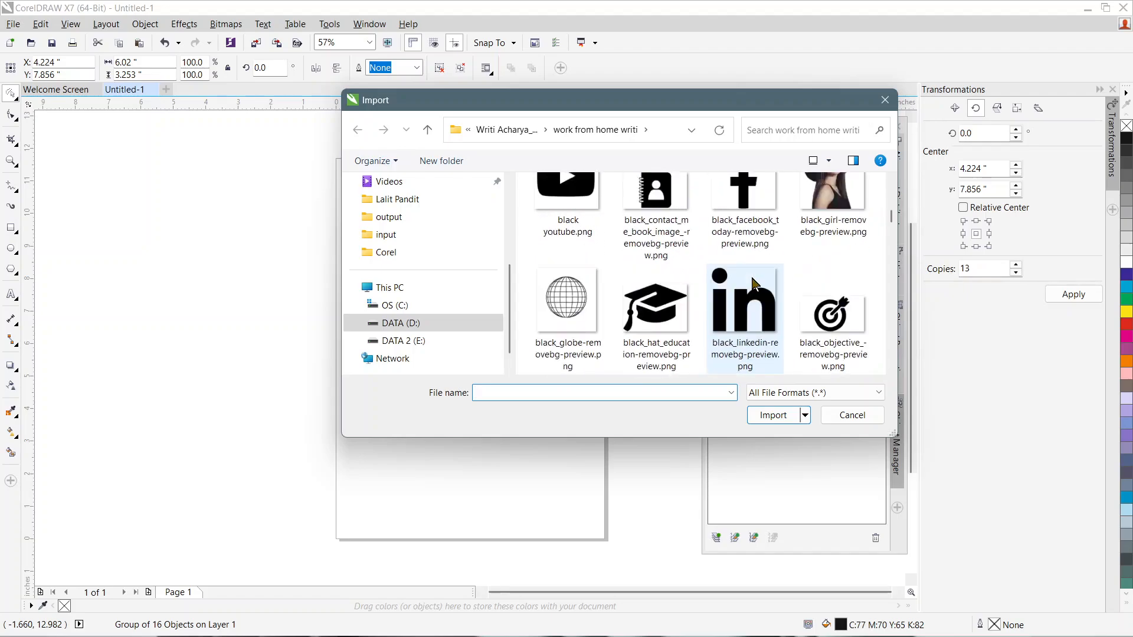
{"action": "scroll", "coordinate": [752, 278], "scroll_direction": "down", "scroll_amount": 10}
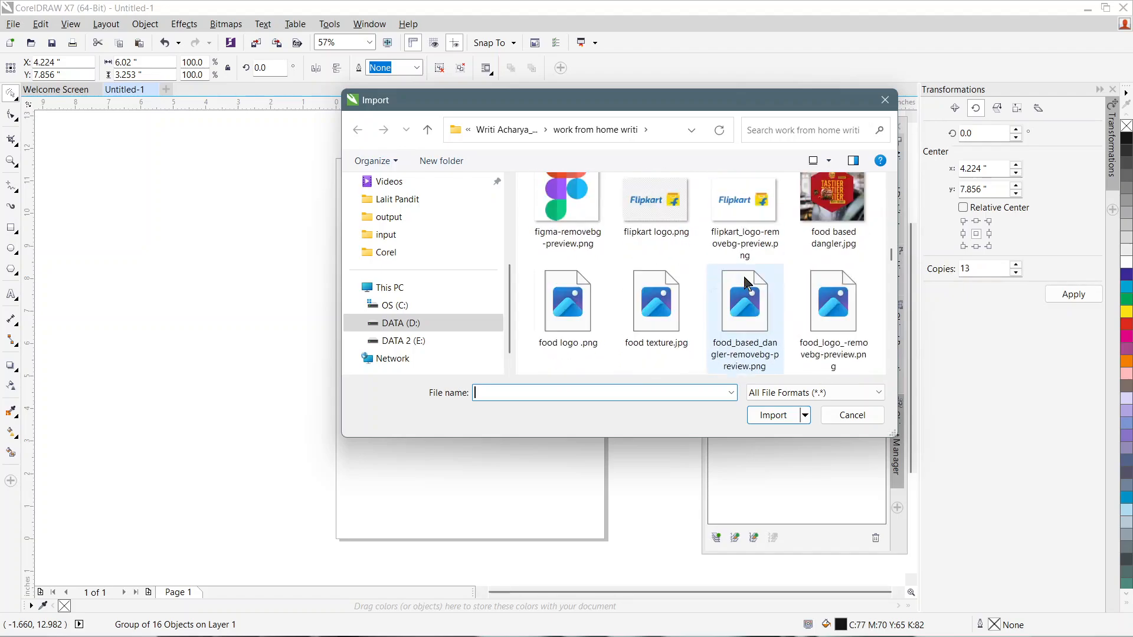
{"action": "scroll", "coordinate": [747, 277], "scroll_direction": "down", "scroll_amount": 10}
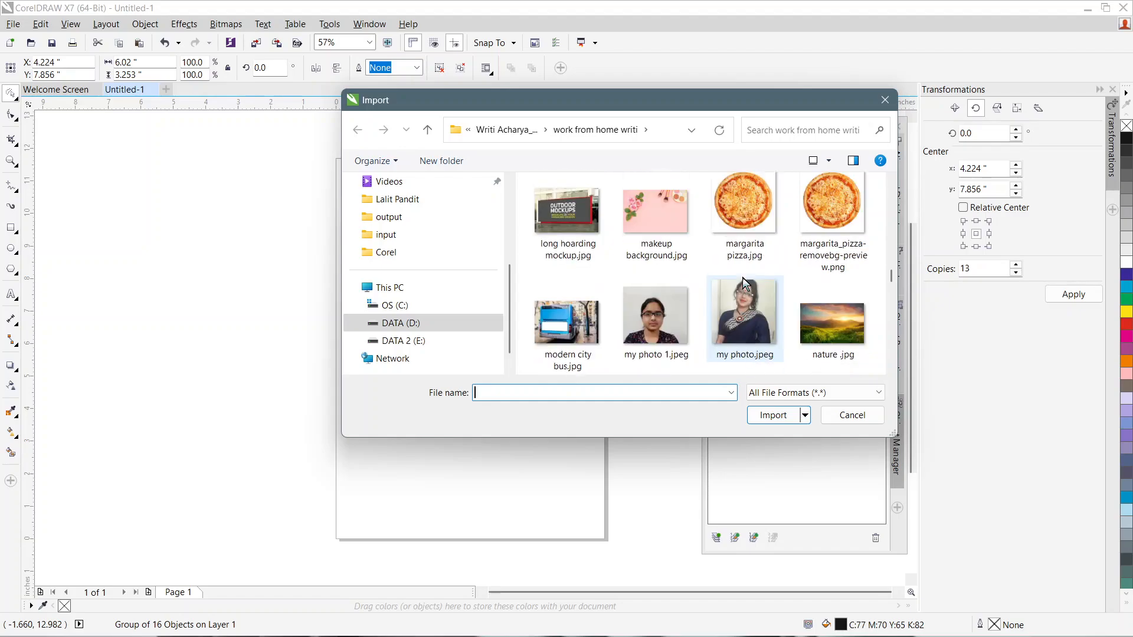
{"action": "left_click", "coordinate": [832, 323]}
{"action": "left_click", "coordinate": [774, 415]}
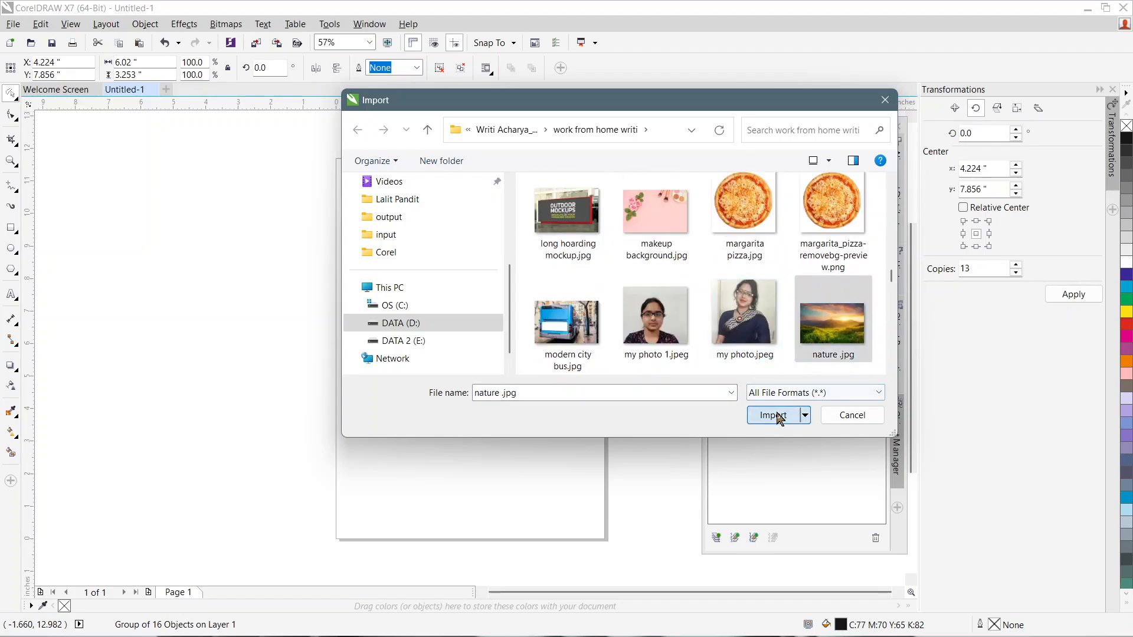
{"action": "left_click_drag", "start_coordinate": [356, 343], "coordinate": [561, 492]}
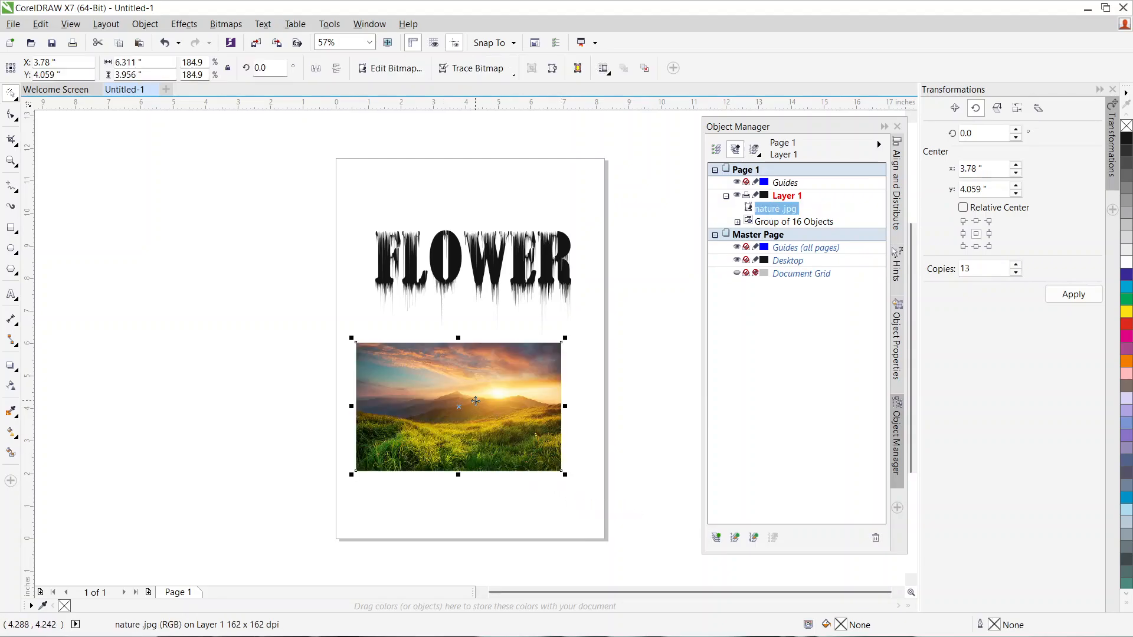
Step: Try to PowerClip the landscape image inside the traced FLOWER lettering
{"action": "mouse_move", "coordinate": [880, 635]}
{"action": "left_click", "coordinate": [456, 392]}
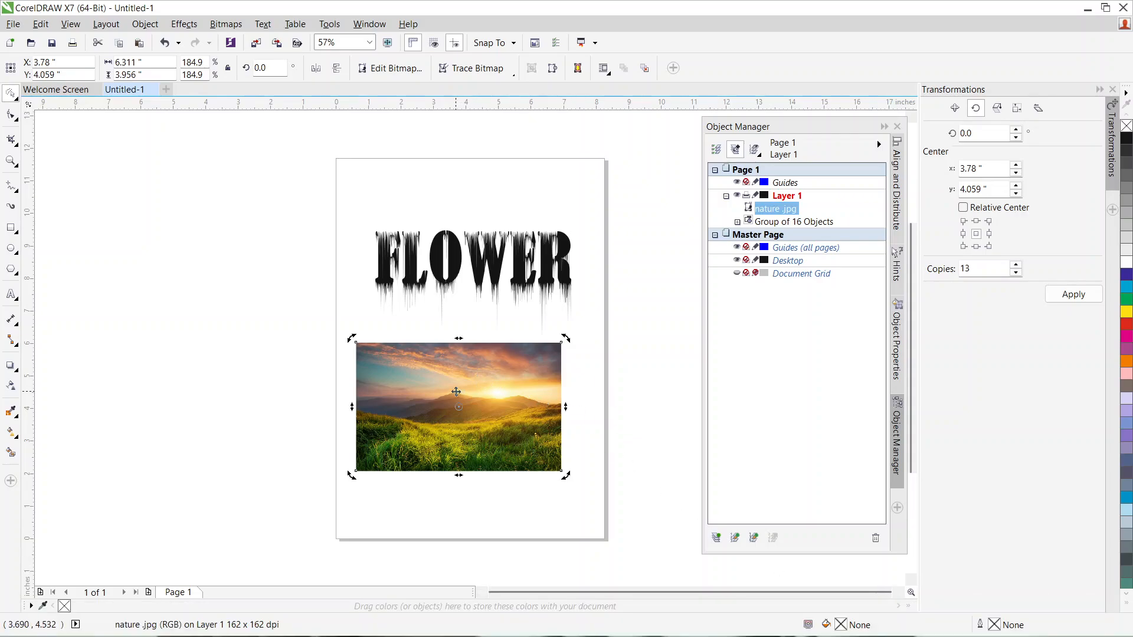
{"action": "left_click", "coordinate": [454, 390]}
{"action": "right_click", "coordinate": [453, 385]}
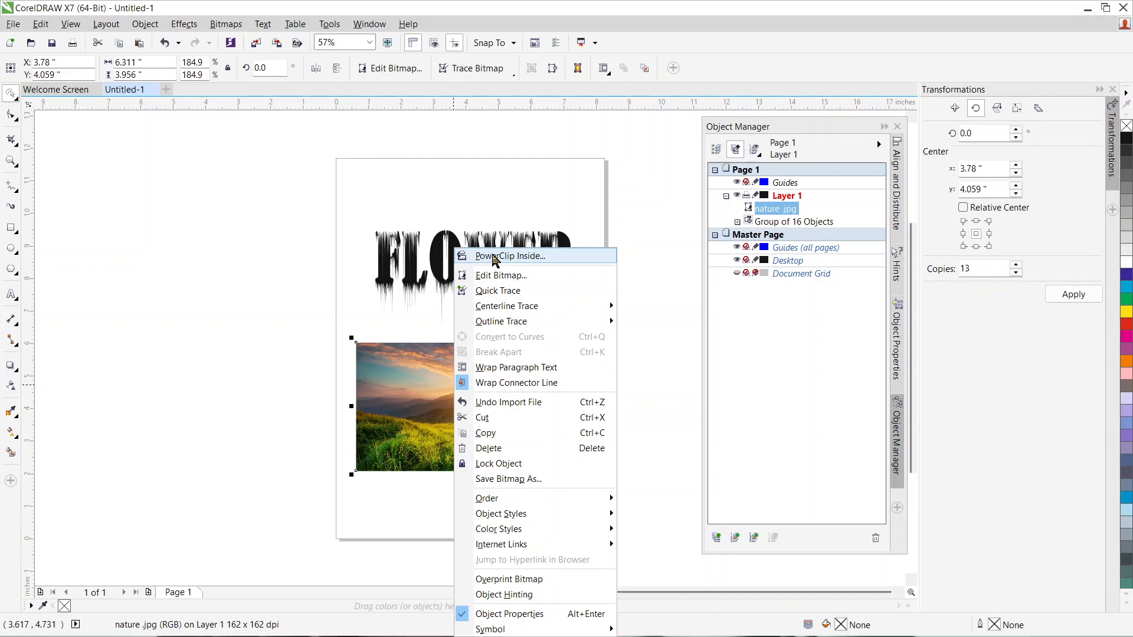
{"action": "left_click", "coordinate": [493, 257]}
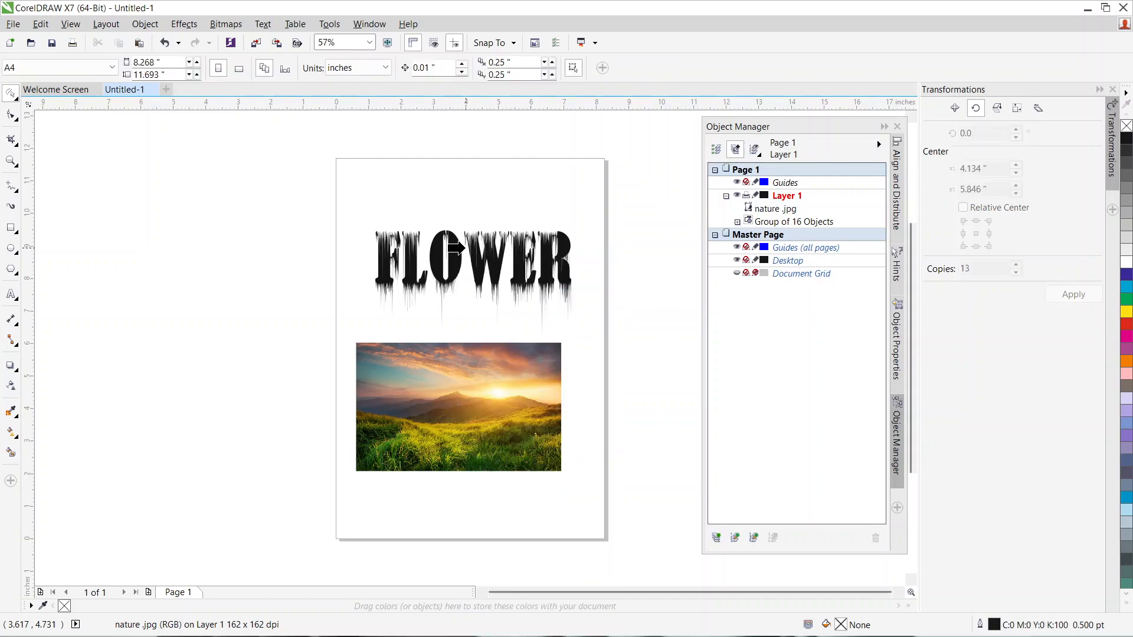
{"action": "left_click", "coordinate": [468, 252]}
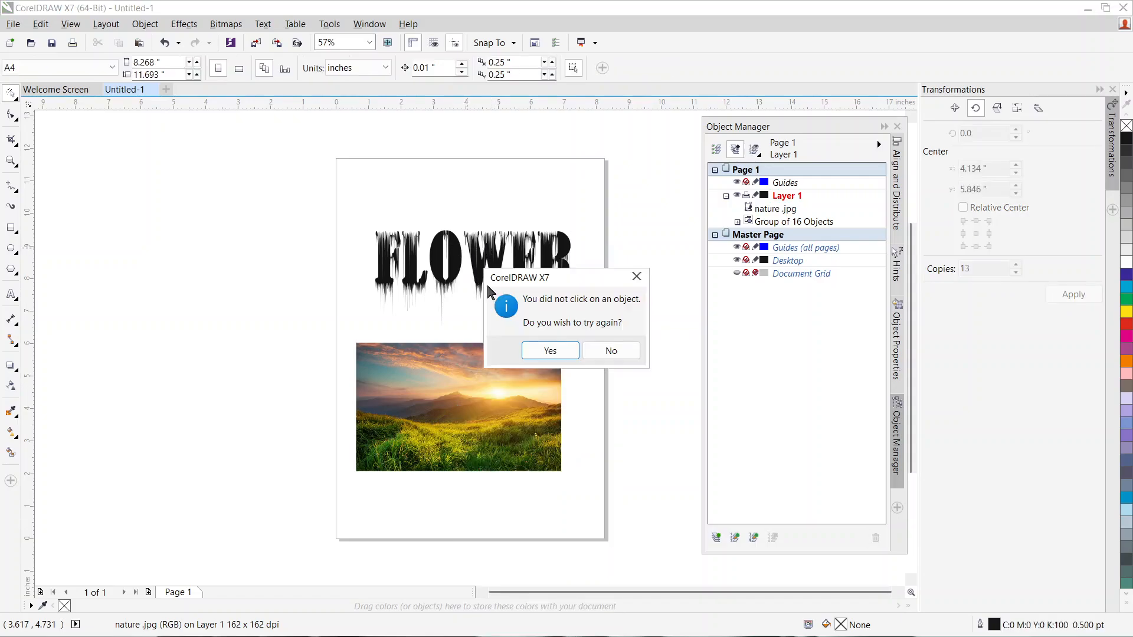
{"action": "left_click", "coordinate": [543, 351]}
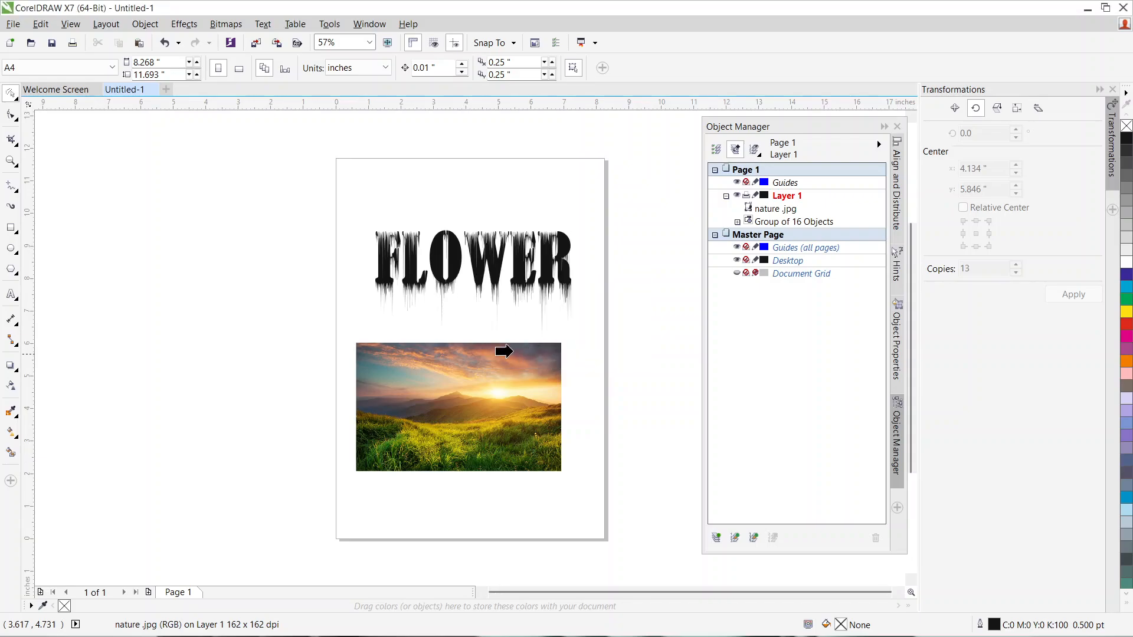
{"action": "left_click", "coordinate": [413, 260]}
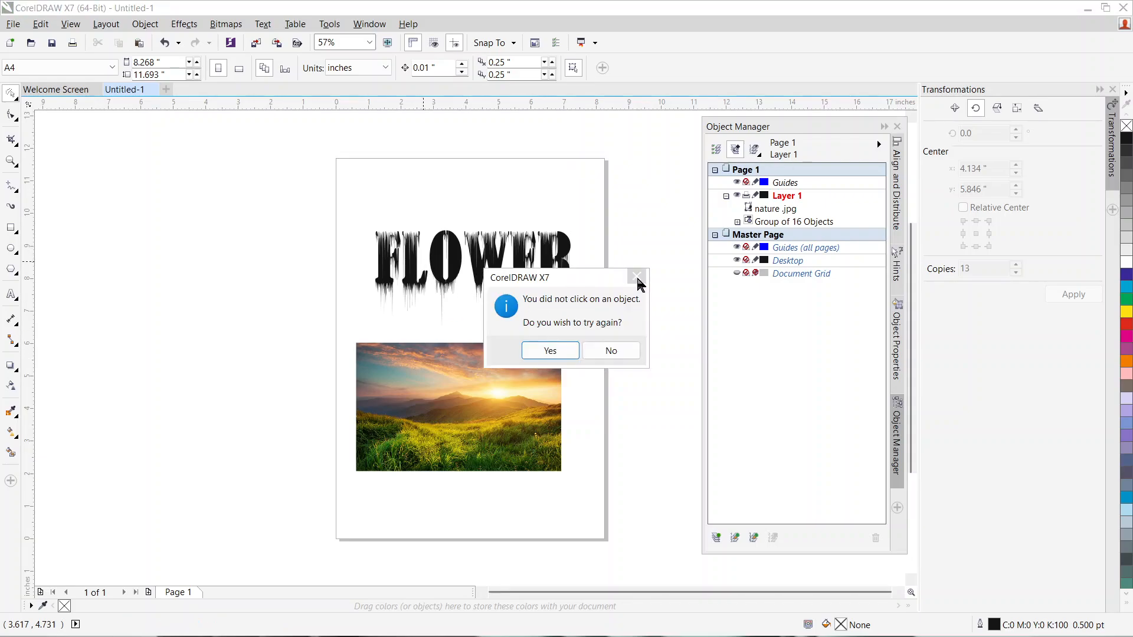
{"action": "left_click", "coordinate": [546, 351]}
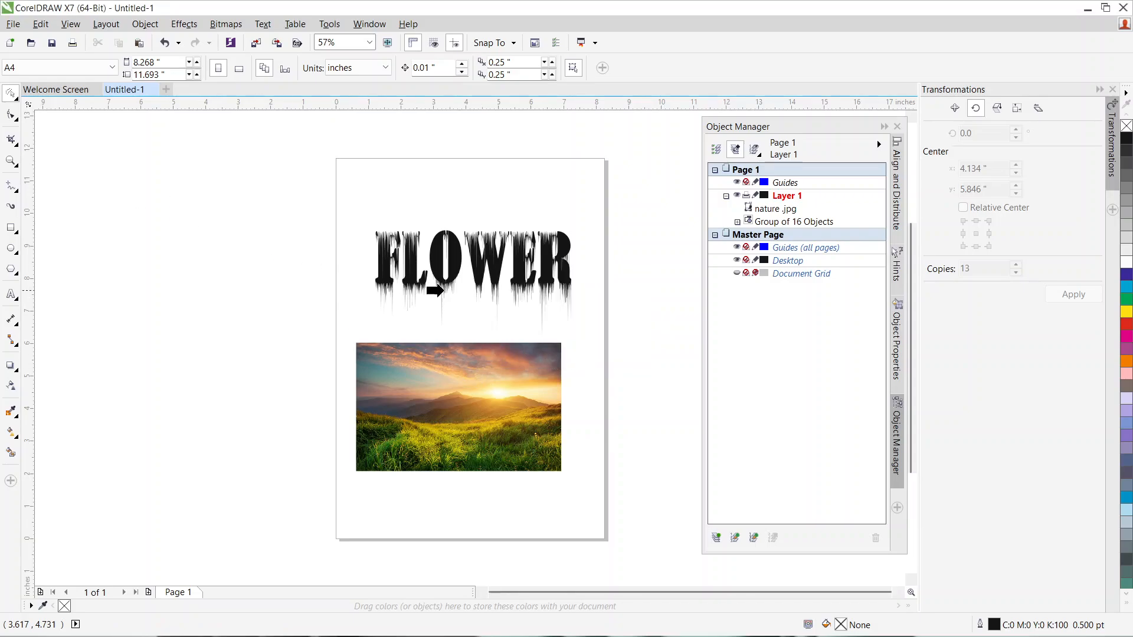
{"action": "left_click", "coordinate": [444, 377]}
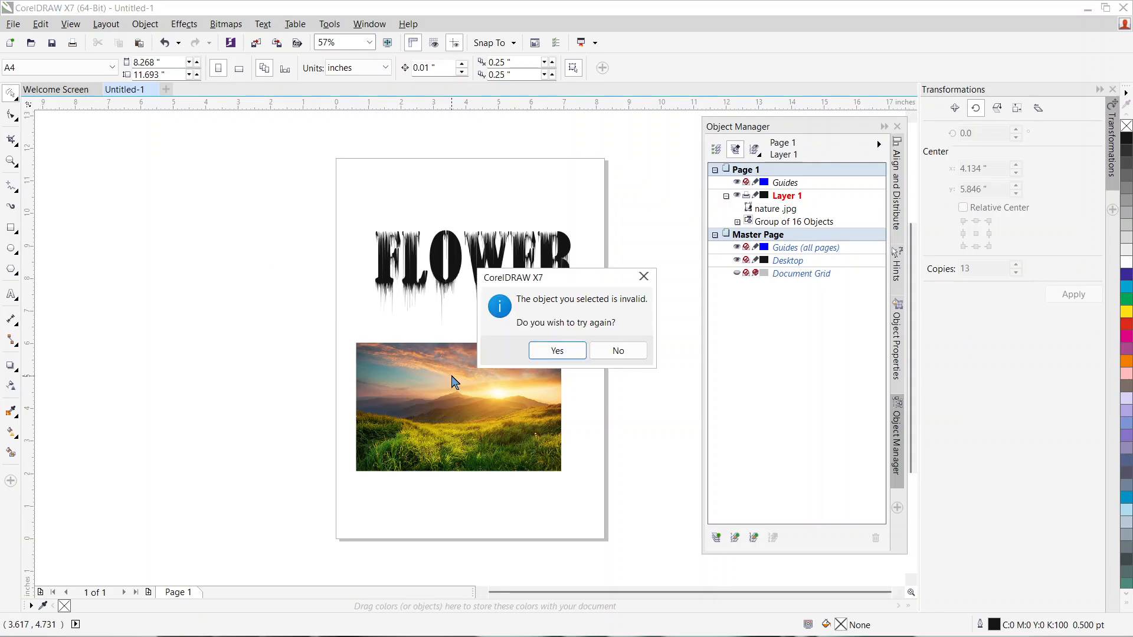
{"action": "left_click", "coordinate": [621, 351]}
Step: PowerClip the landscape image inside the dripping FLOWER group so the photo fills the letters
{"action": "left_click", "coordinate": [410, 272]}
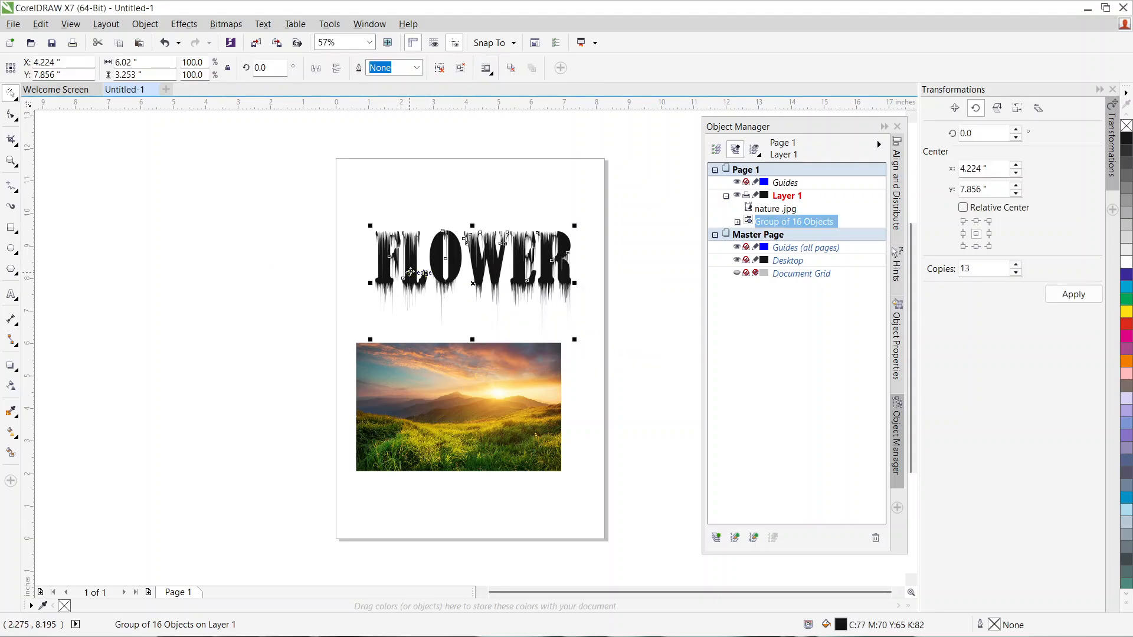
{"action": "left_click", "coordinate": [458, 402]}
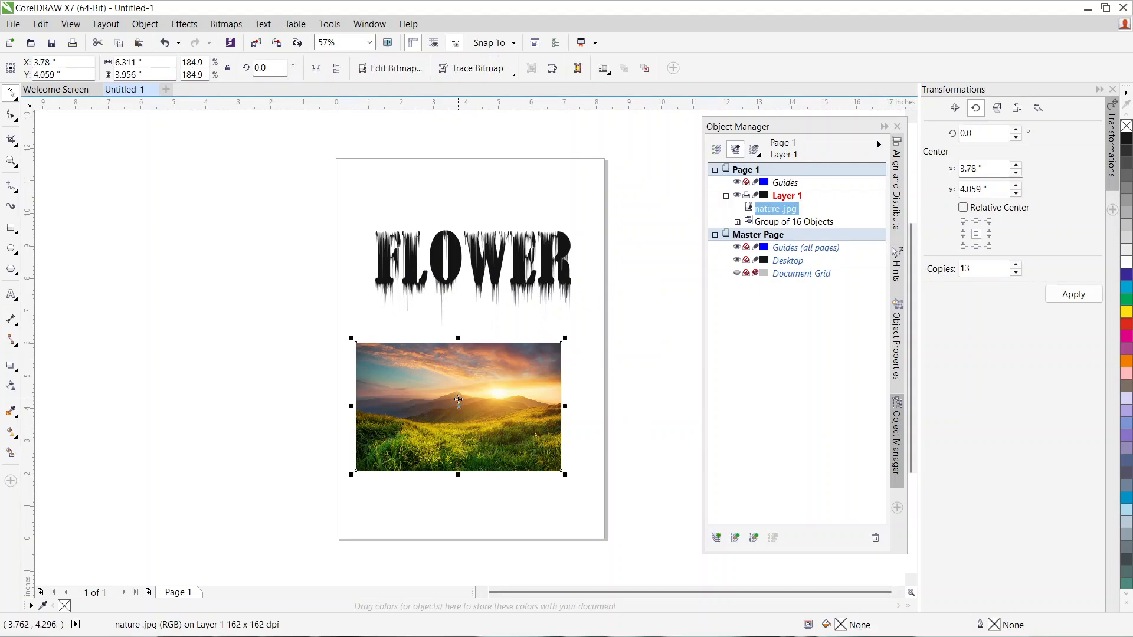
{"action": "right_click", "coordinate": [458, 401]}
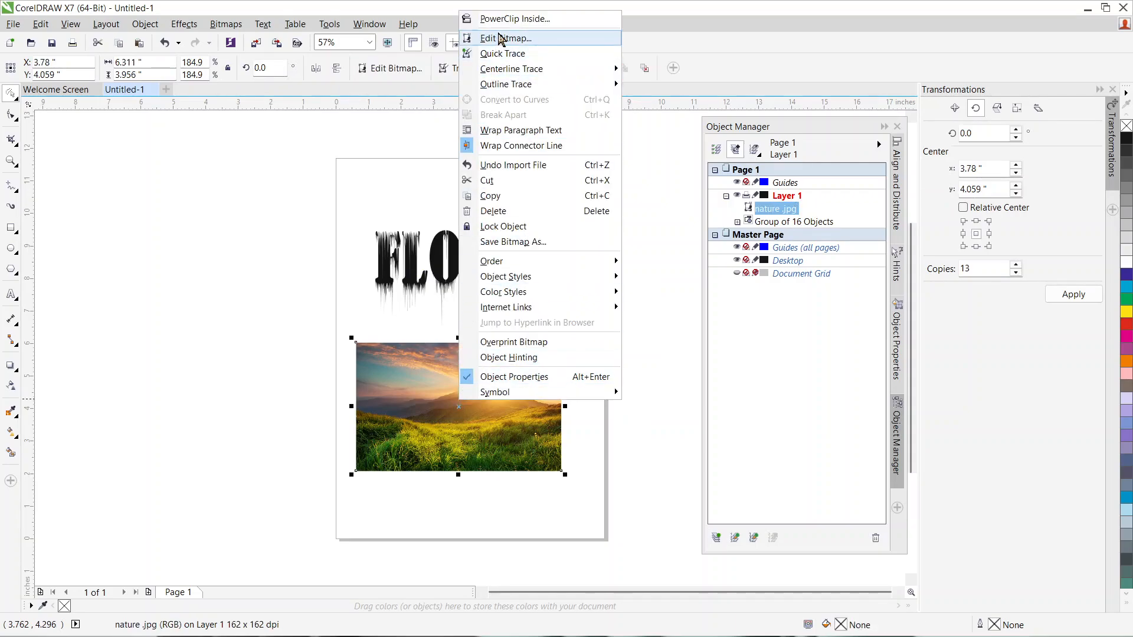
{"action": "left_click", "coordinate": [502, 16]}
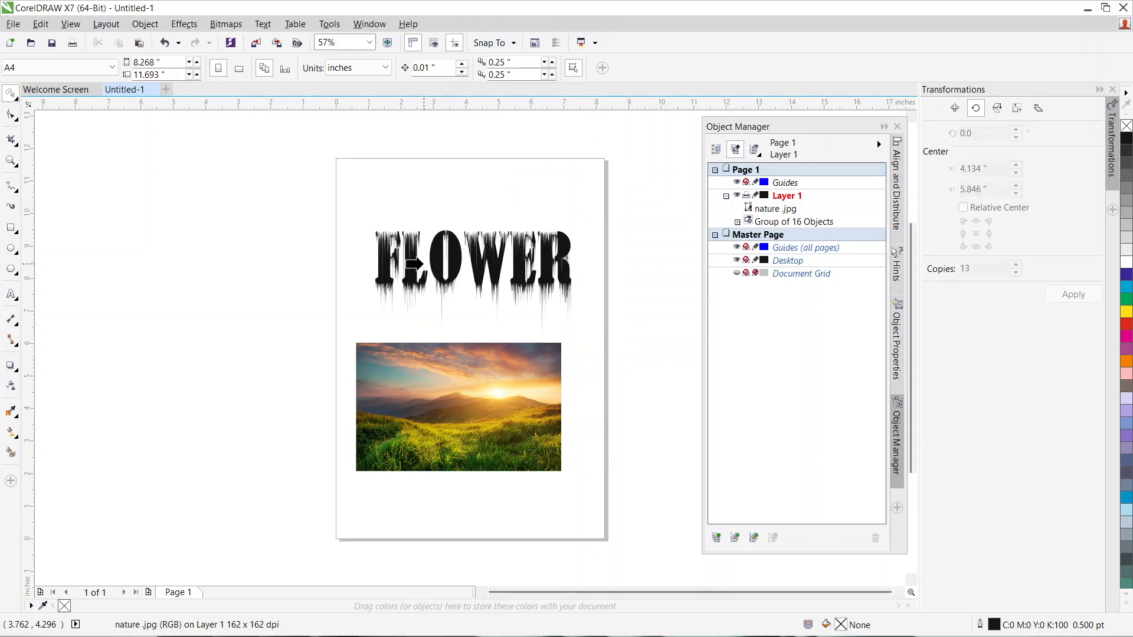
{"action": "left_click", "coordinate": [415, 258]}
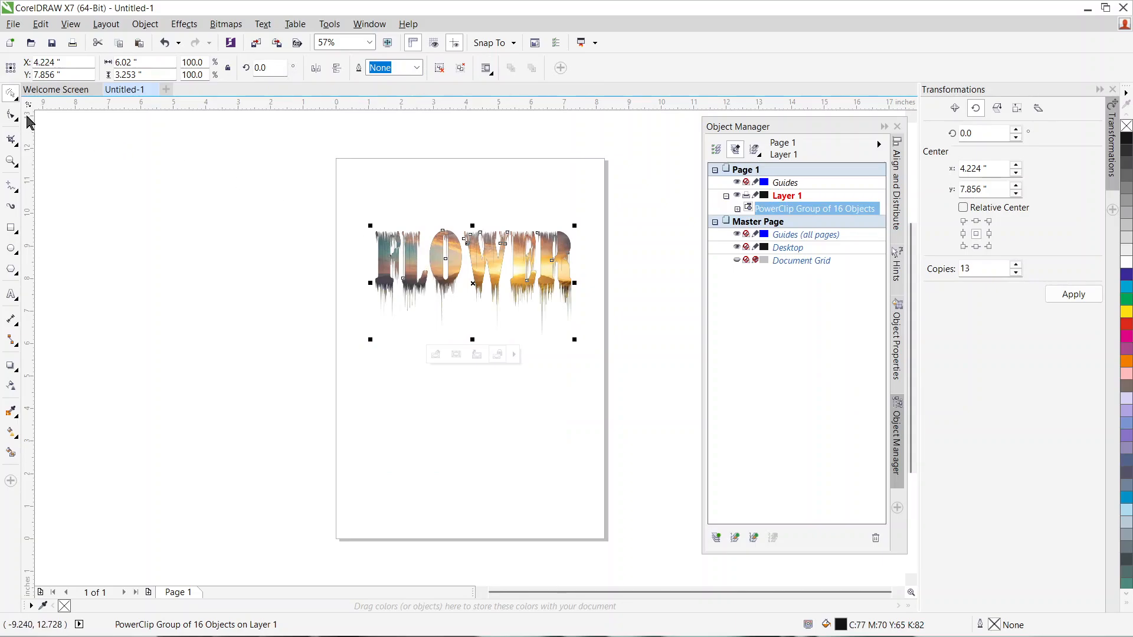
{"action": "left_click", "coordinate": [491, 407]}
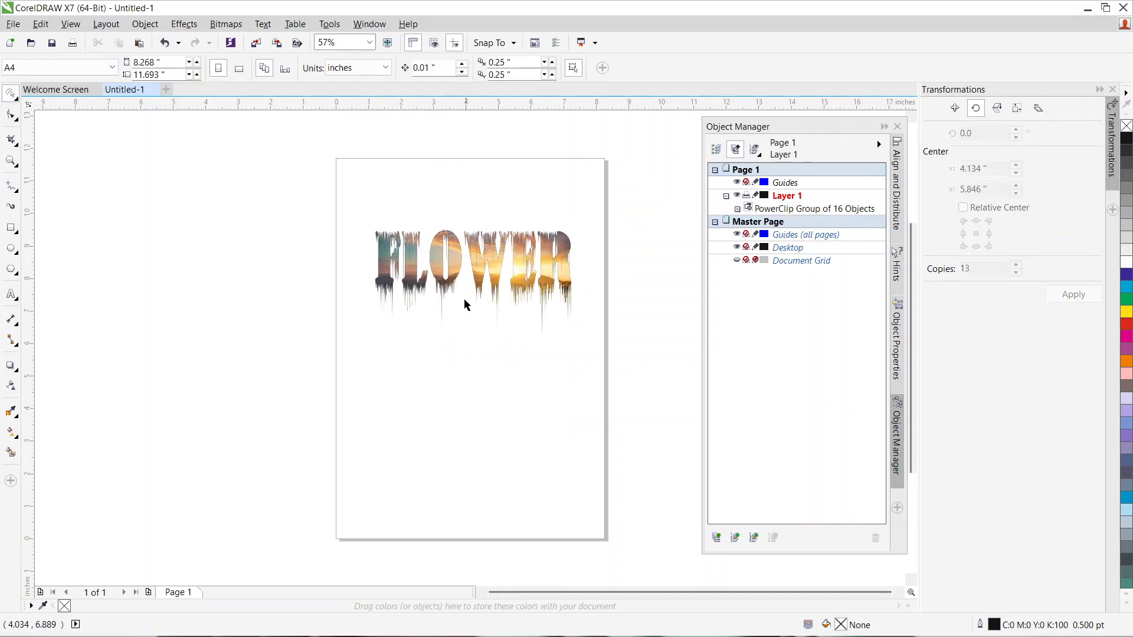
Step: Enlarge the image-filled FLOWER lettering to about 7.14 by 3.86 inches and center it at about X 4.13, Y 5.79 inches
{"action": "left_click", "coordinate": [575, 317]}
{"action": "left_click_drag", "start_coordinate": [572, 340], "coordinate": [610, 362]}
{"action": "left_click_drag", "start_coordinate": [513, 262], "coordinate": [480, 317]}
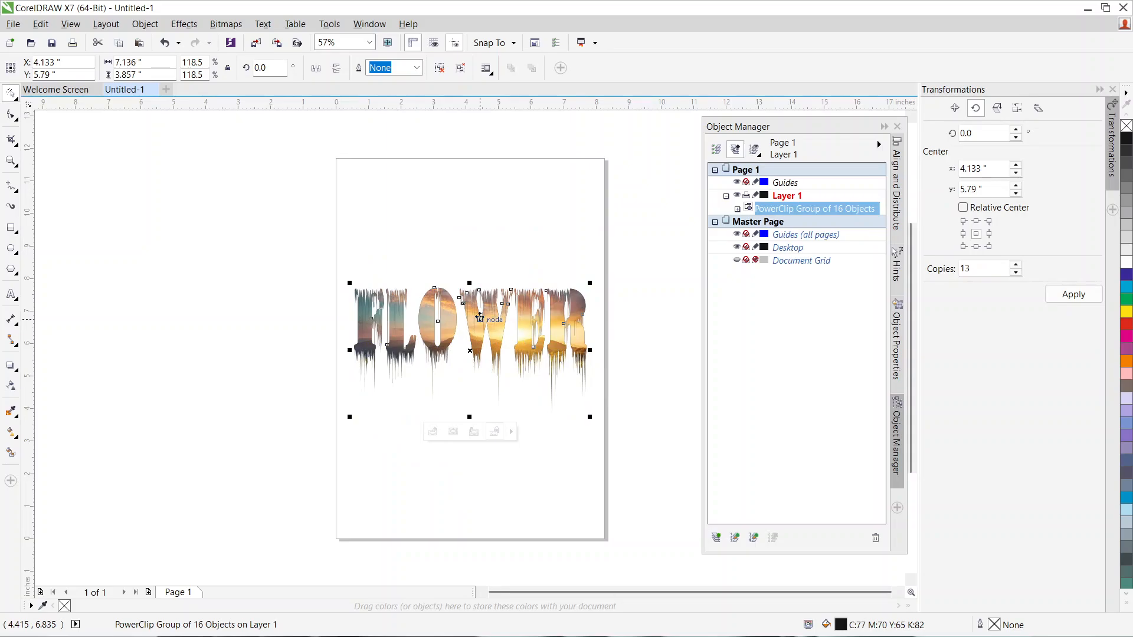
{"action": "left_click", "coordinate": [410, 195]}
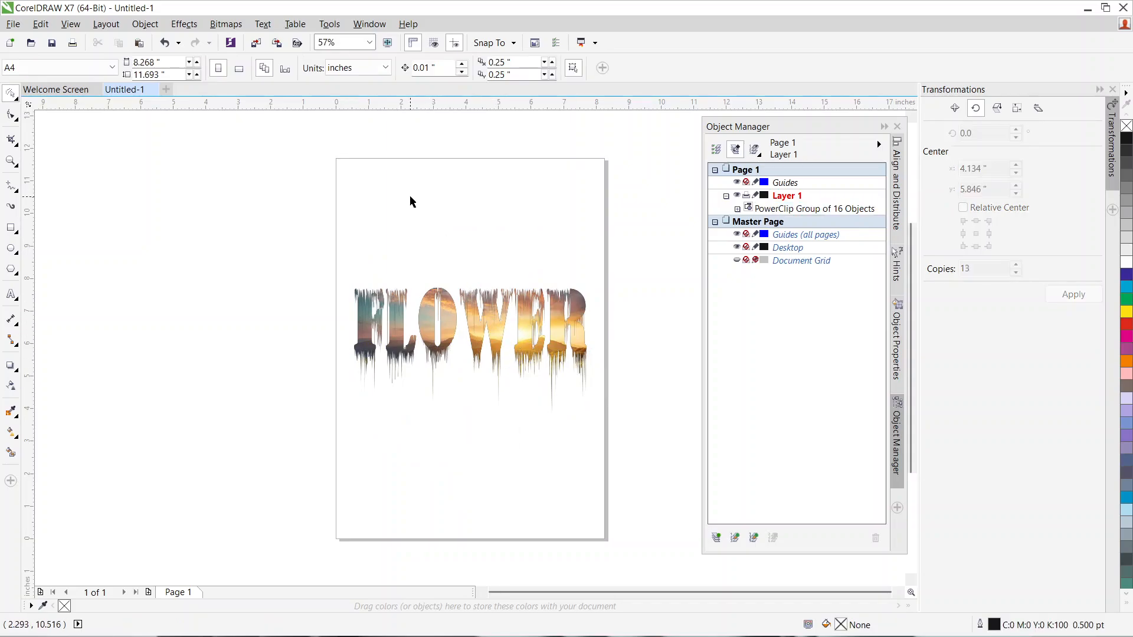
Step: Add the artistic text WET PAINT EFFECT near the upper edge of the page, above the FLOWER lettering
{"action": "left_click", "coordinate": [394, 184]}
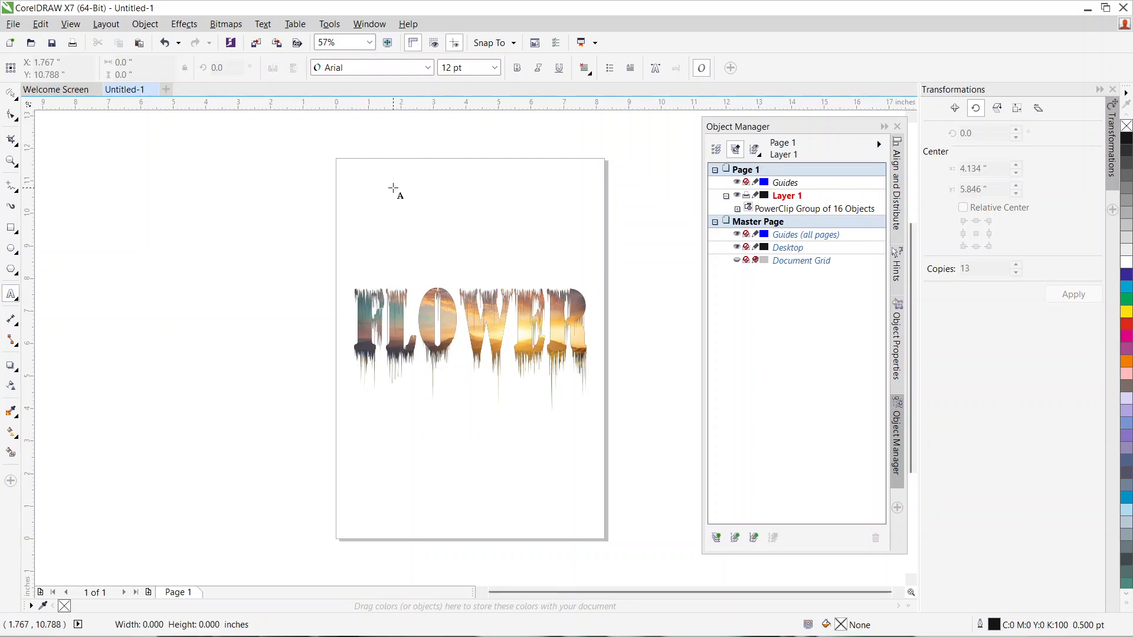
{"action": "type", "text": "WE"}
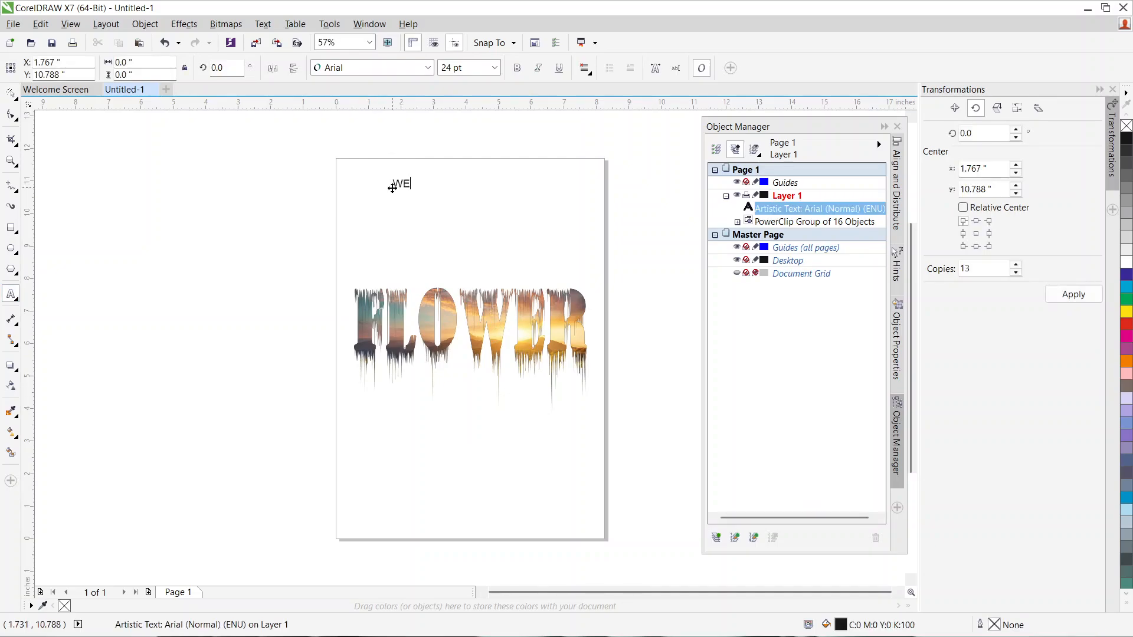
{"action": "type", "text": "T PAINT EFFECT"}
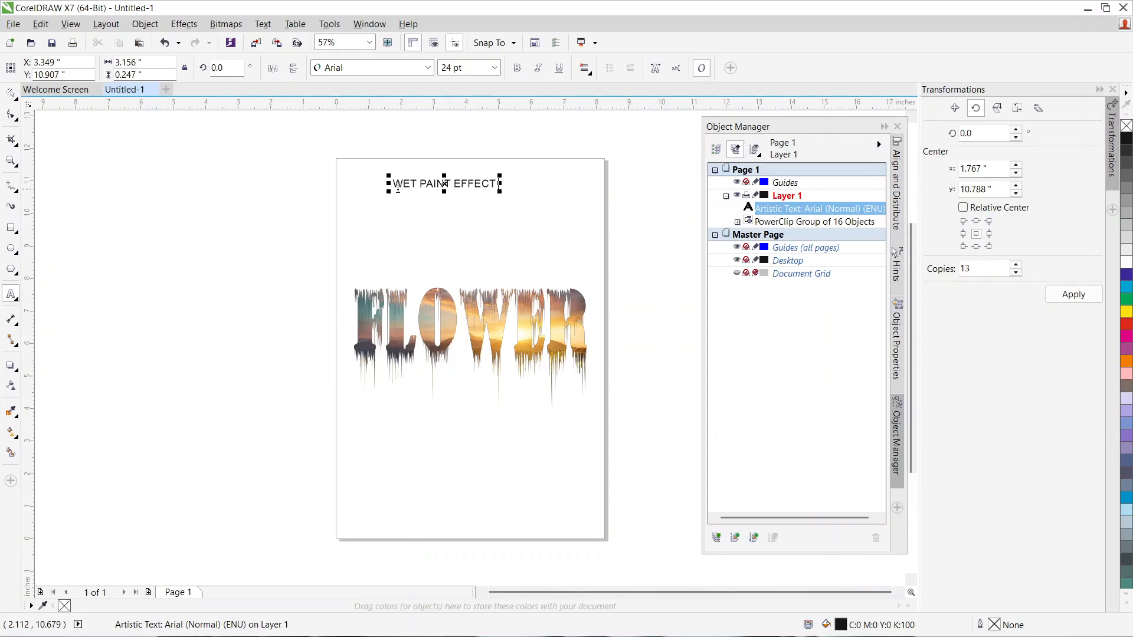
Step: Format the WET PAINT EFFECT heading in Broadway at 36 pt with a red fill
{"action": "left_click_drag", "start_coordinate": [393, 184], "coordinate": [494, 187]}
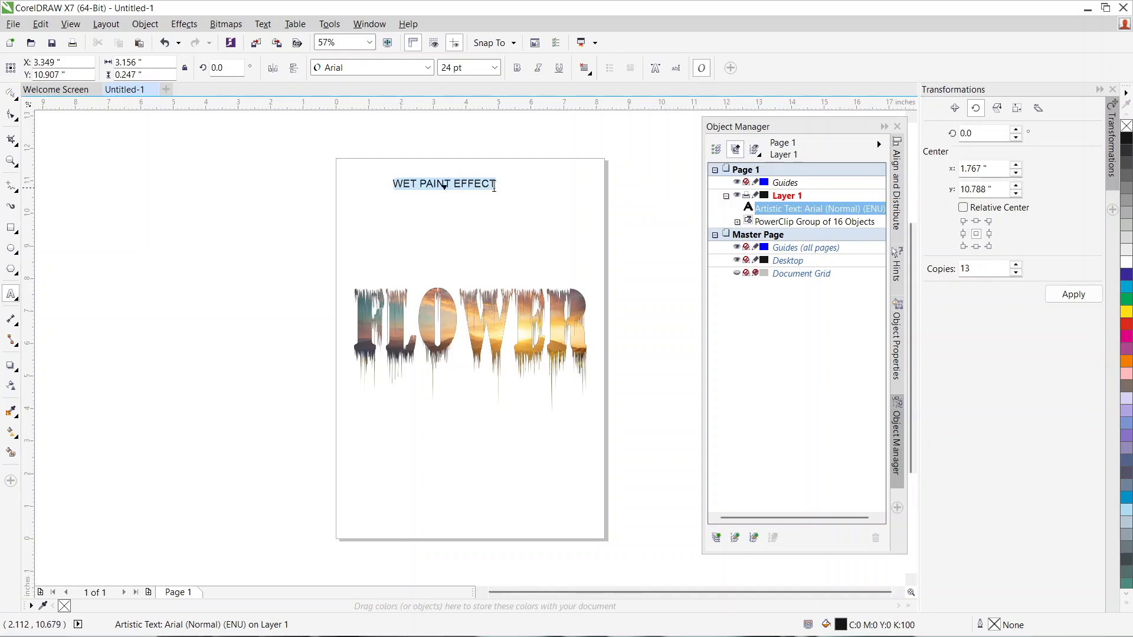
{"action": "left_click", "coordinate": [428, 68]}
{"action": "left_click", "coordinate": [382, 143]}
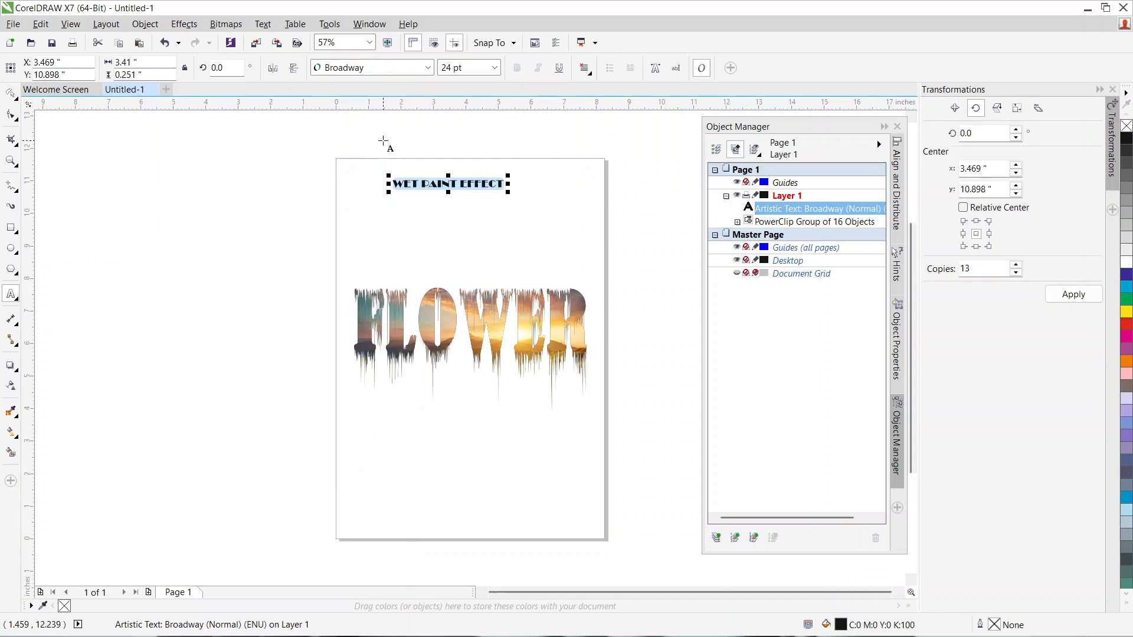
{"action": "left_click", "coordinate": [495, 68]}
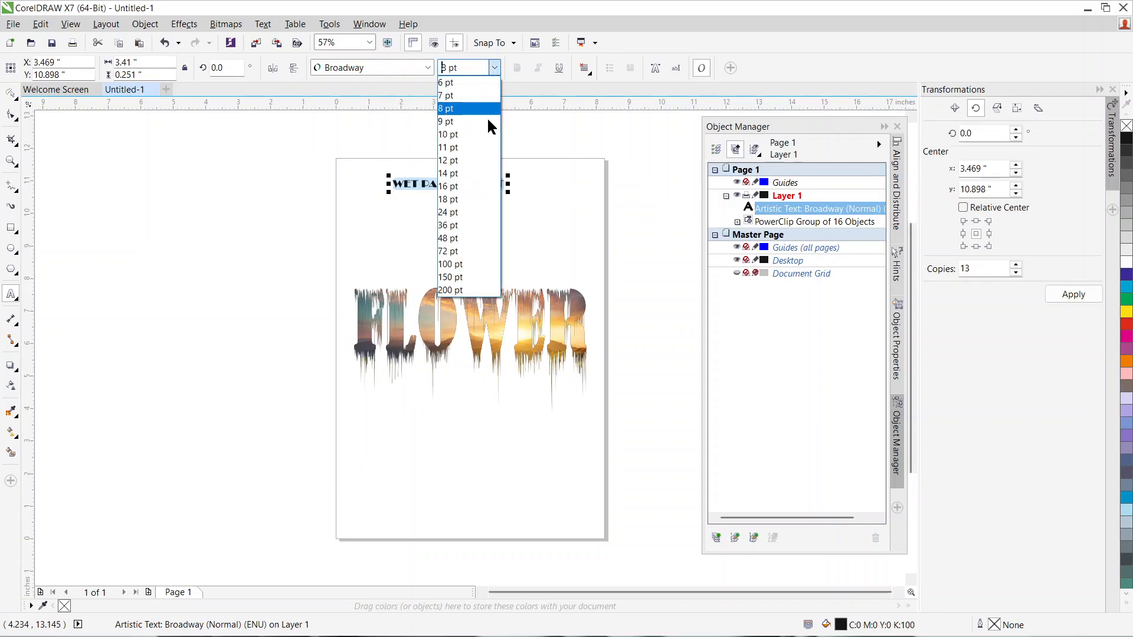
{"action": "left_click", "coordinate": [459, 248]}
{"action": "left_click", "coordinate": [493, 70]}
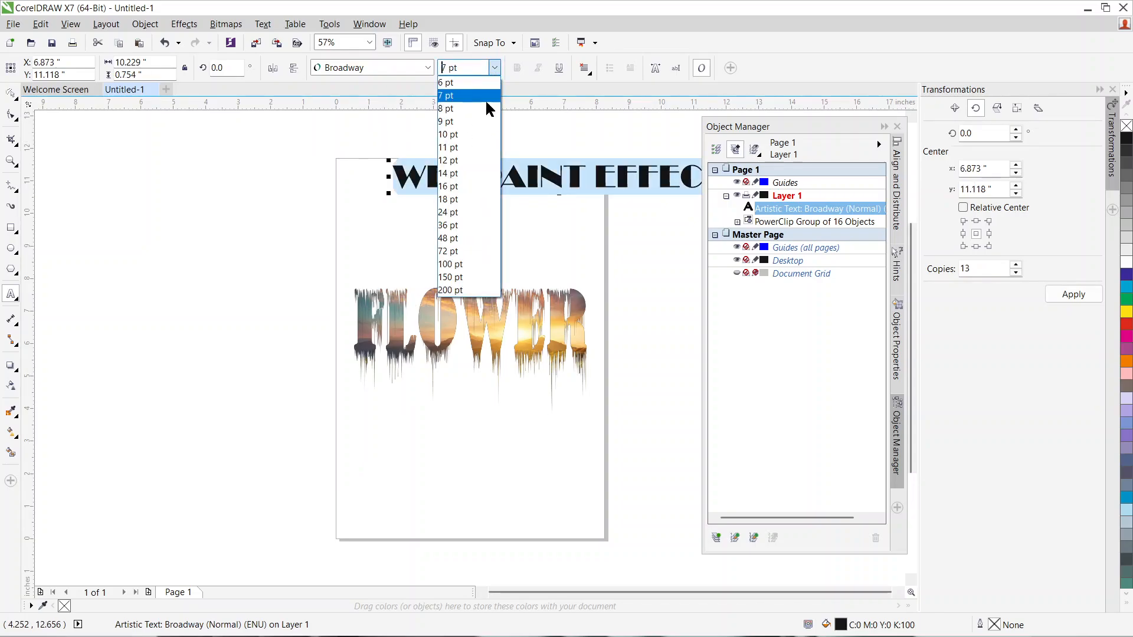
{"action": "left_click", "coordinate": [458, 226]}
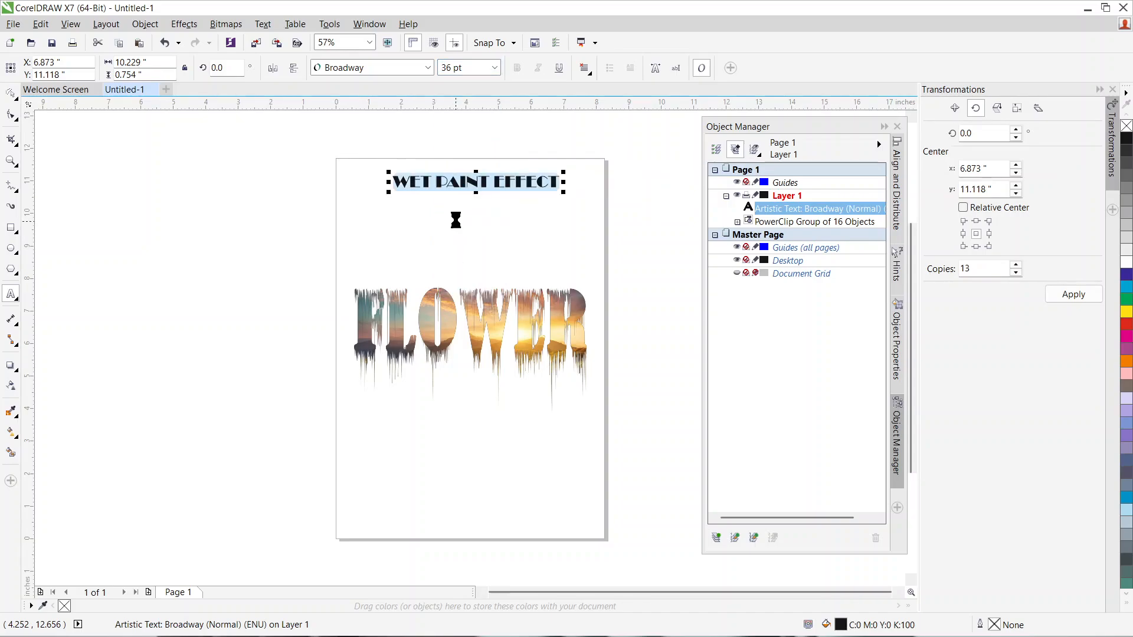
{"action": "left_click", "coordinate": [1127, 324]}
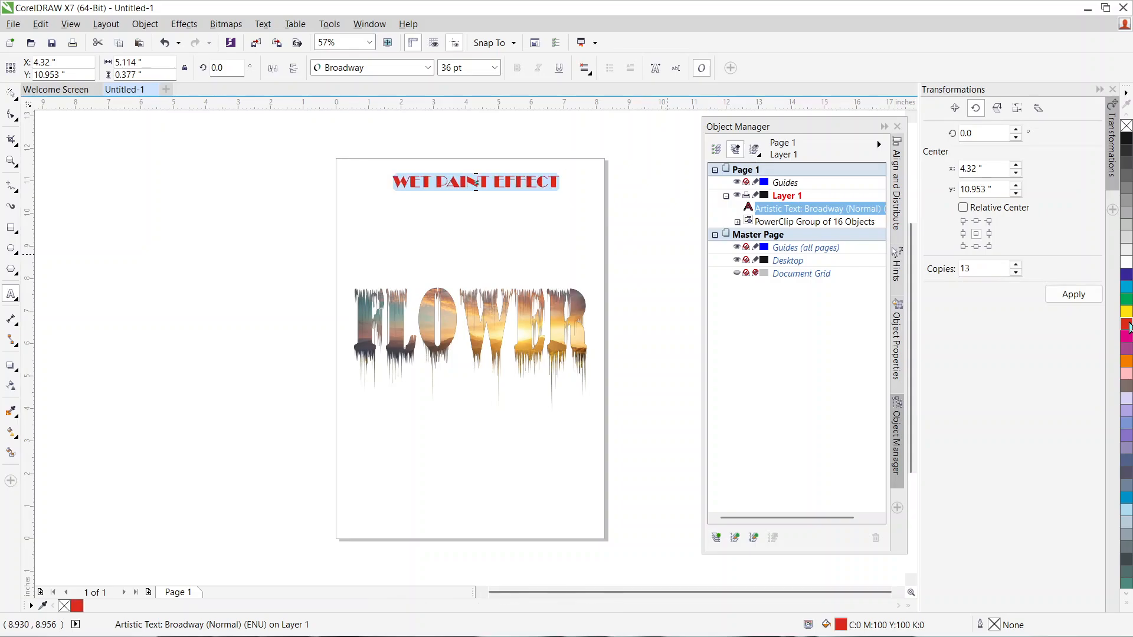
Step: Move the red heading down so its center sits at about X 4.12, Y 10.08 inches
{"action": "left_click", "coordinate": [11, 92]}
{"action": "left_click_drag", "start_coordinate": [454, 179], "coordinate": [447, 207]}
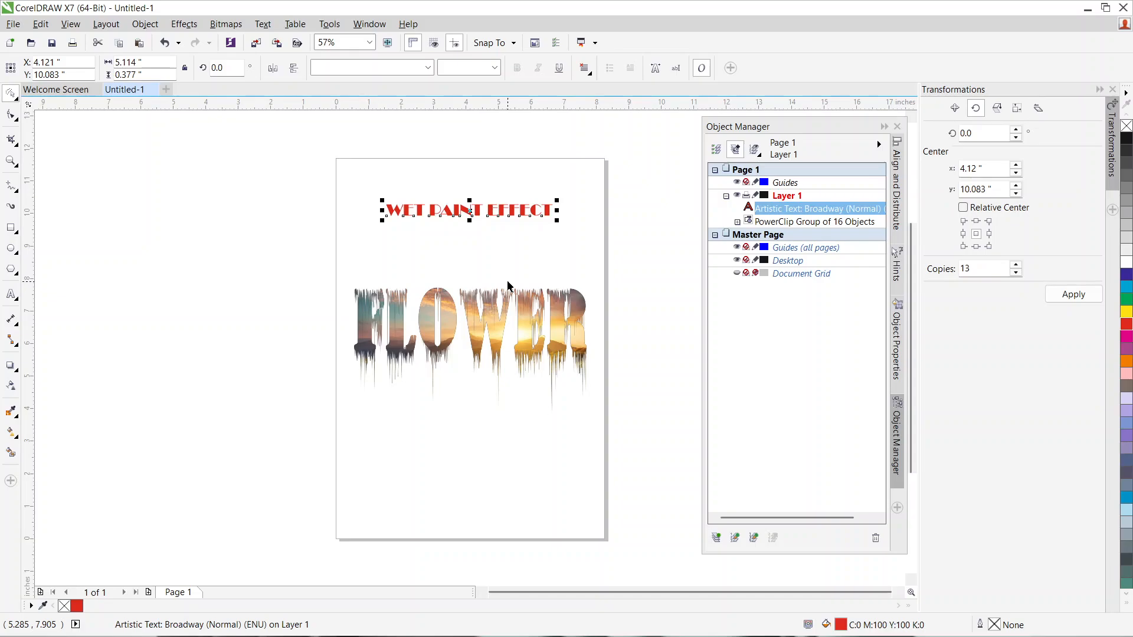
{"action": "mouse_move", "coordinate": [750, 633]}
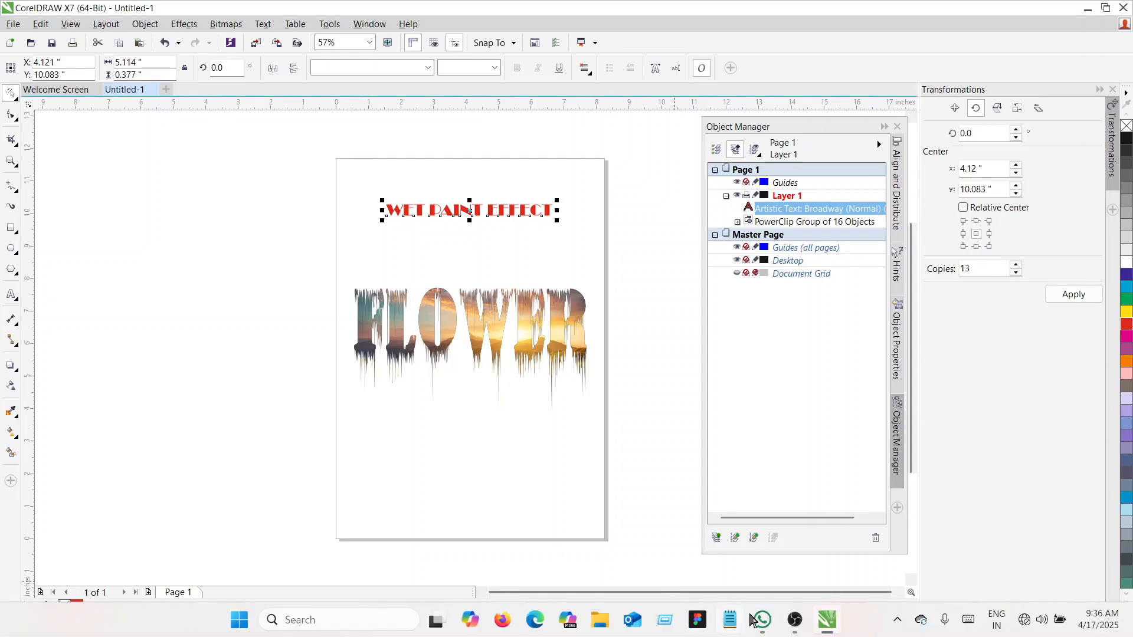